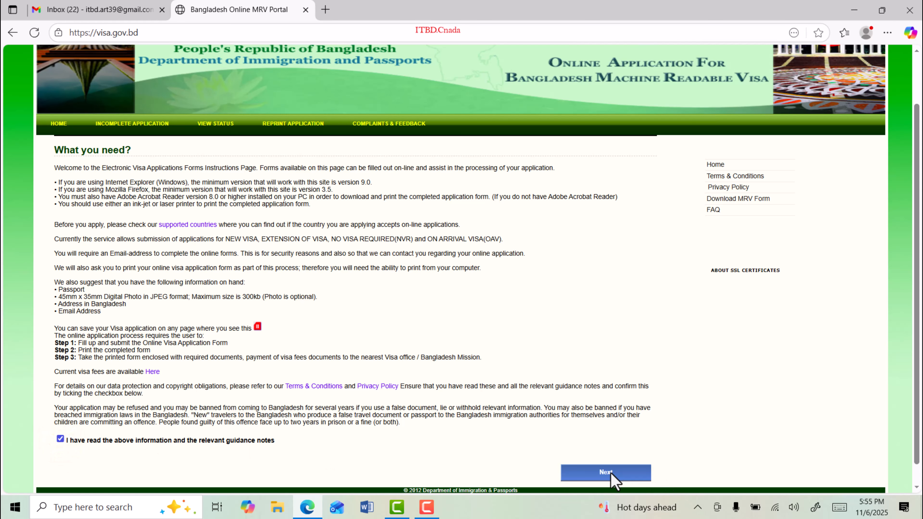
Step: Continue past the guidance notes and review the e-mail address question on Application Security
left_click(611, 473)
left_click_drag(150, 254, 224, 254)
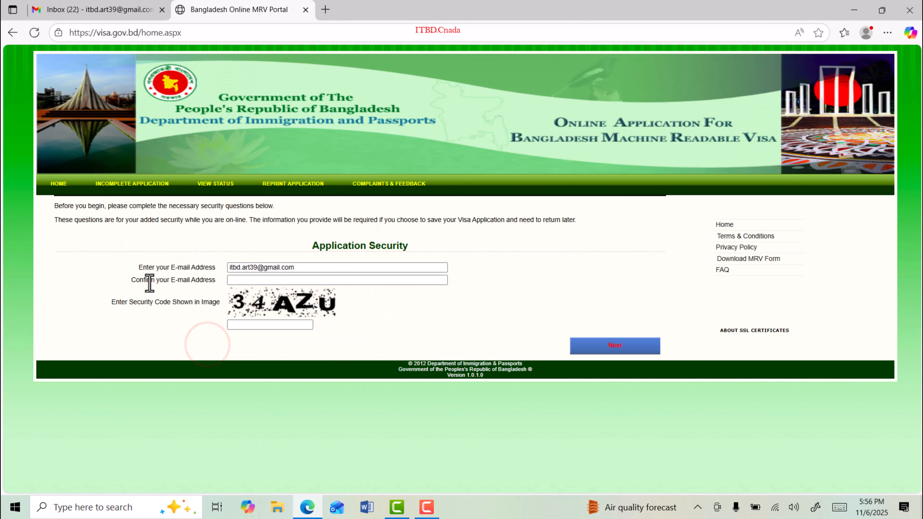
Step: Confirm the e-mail, enter the security code from the image, and start the application
left_click_drag(147, 280, 210, 281)
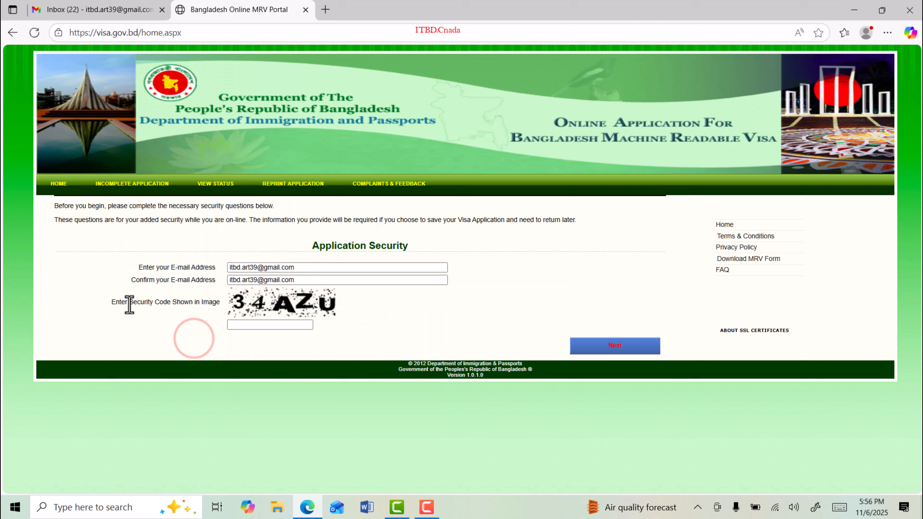
left_click_drag(129, 302, 212, 303)
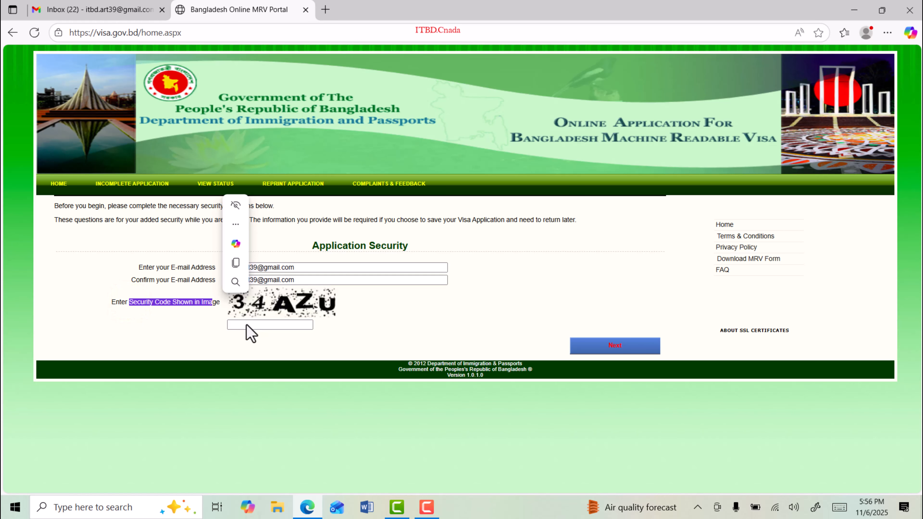
left_click(247, 325)
type("34AZU")
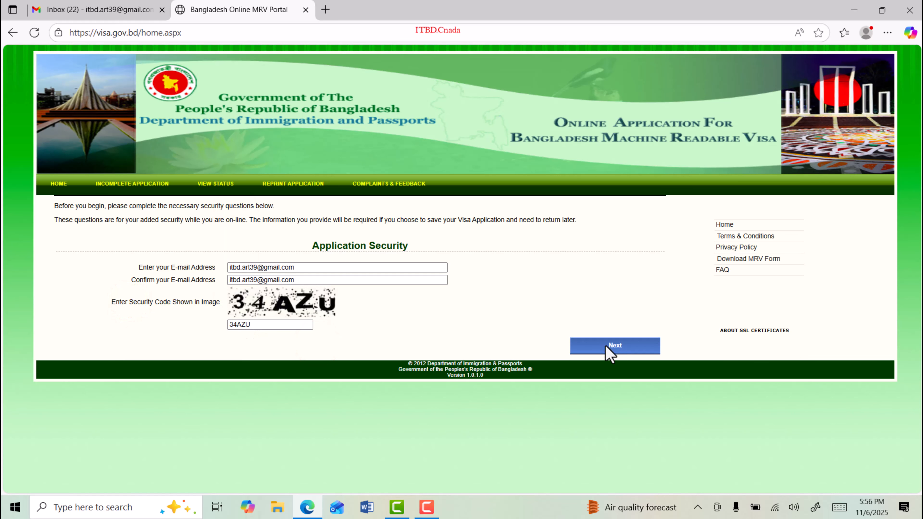
left_click(606, 346)
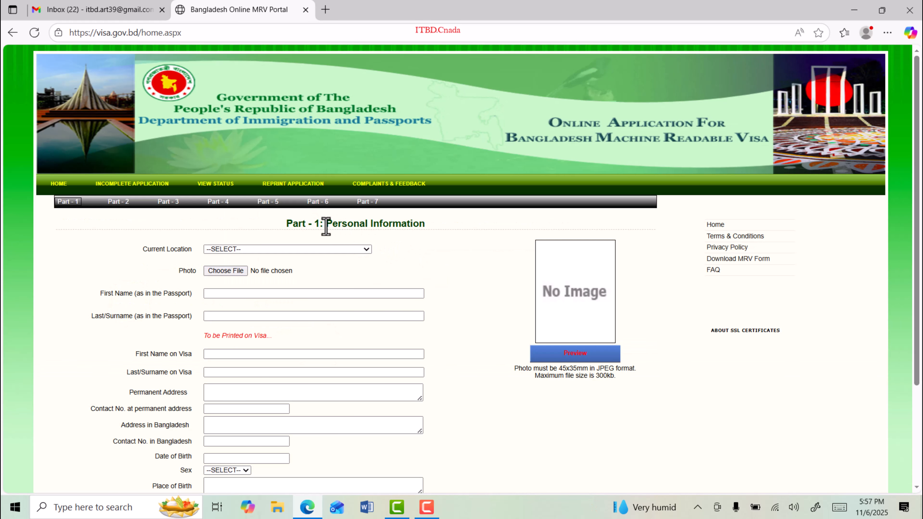
Step: Set Current Location to INDIA on the Personal Information form
left_click_drag(324, 225, 436, 226)
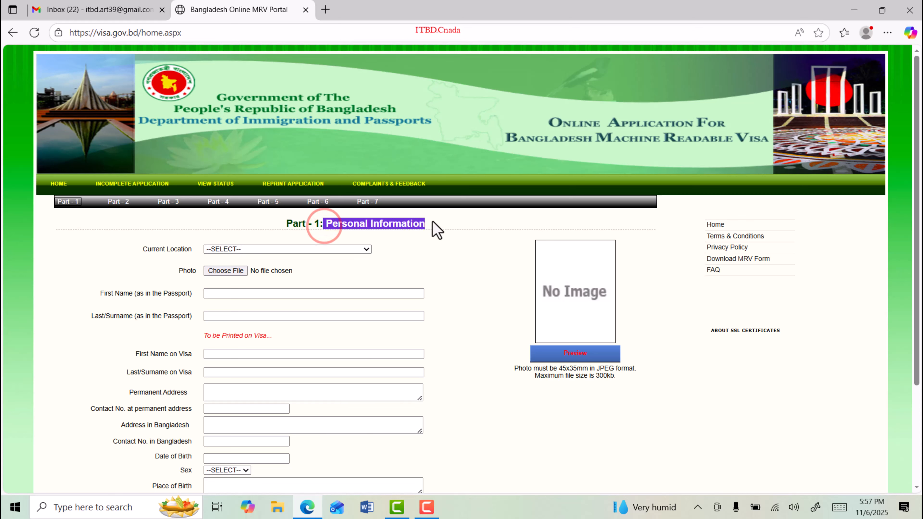
left_click(441, 261)
left_click_drag(160, 249, 183, 250)
left_click(324, 250)
type("india")
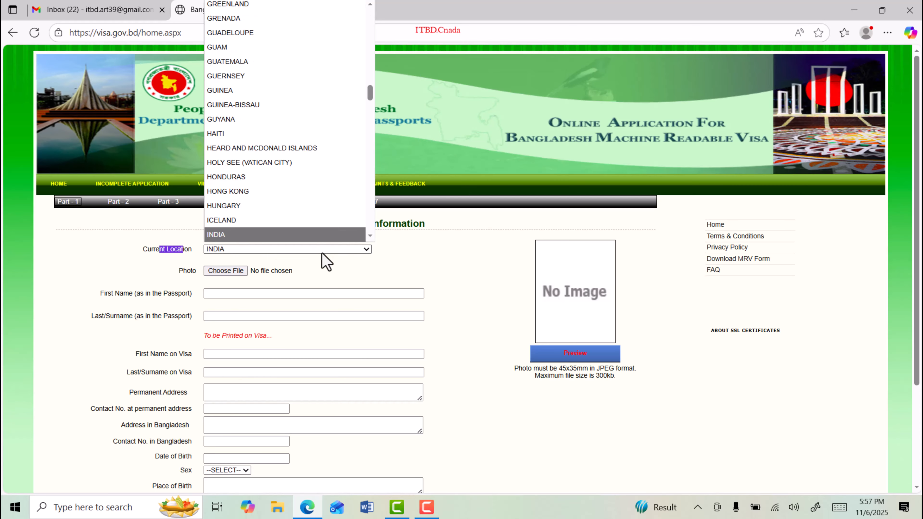
left_click(211, 235)
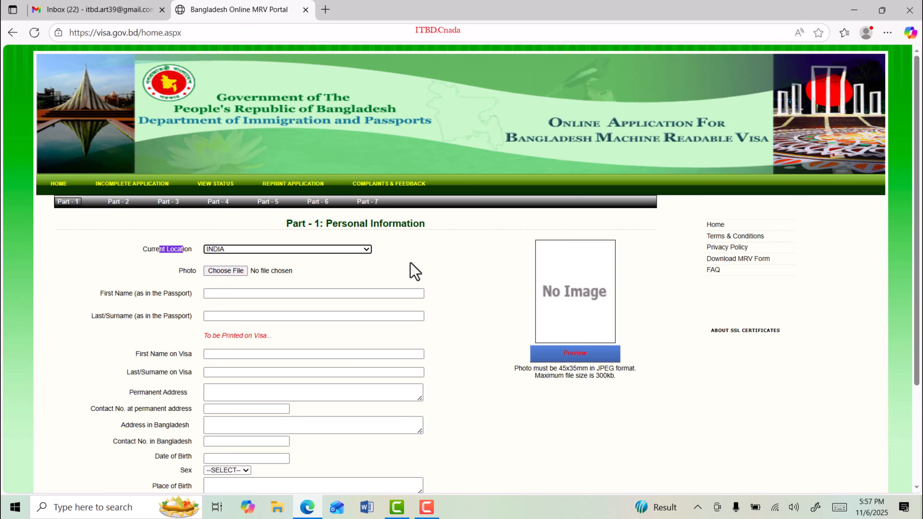
left_click(474, 256)
Step: Attach the photo file Photo.jpeg.jpg, meeting the 45x35mm size requirement
double_click(187, 271)
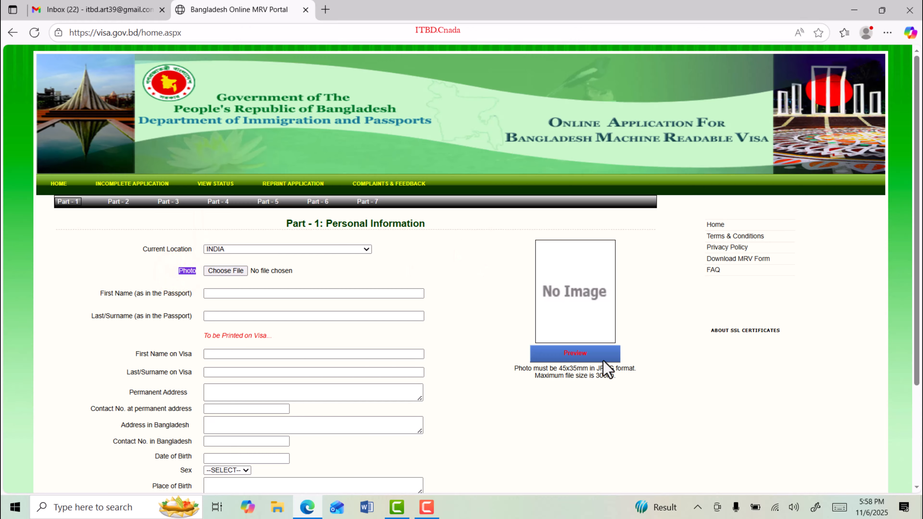
left_click_drag(557, 370, 597, 369)
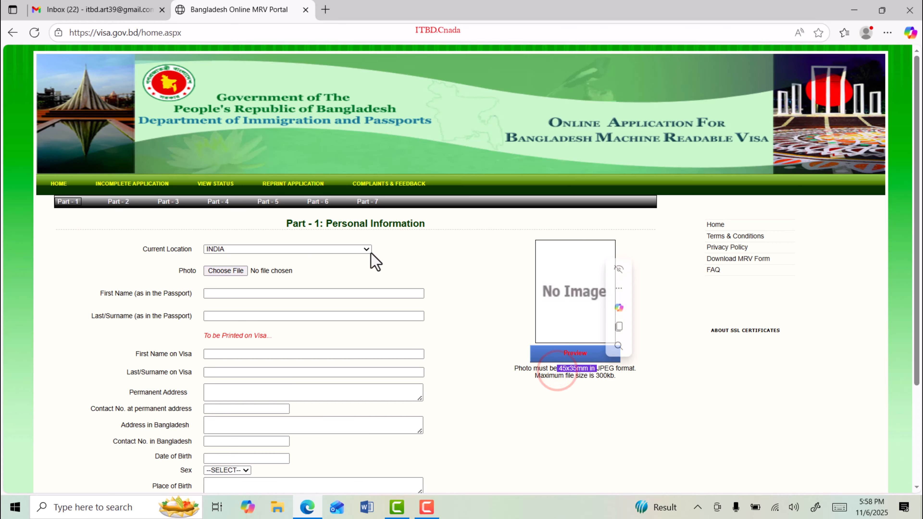
left_click(221, 272)
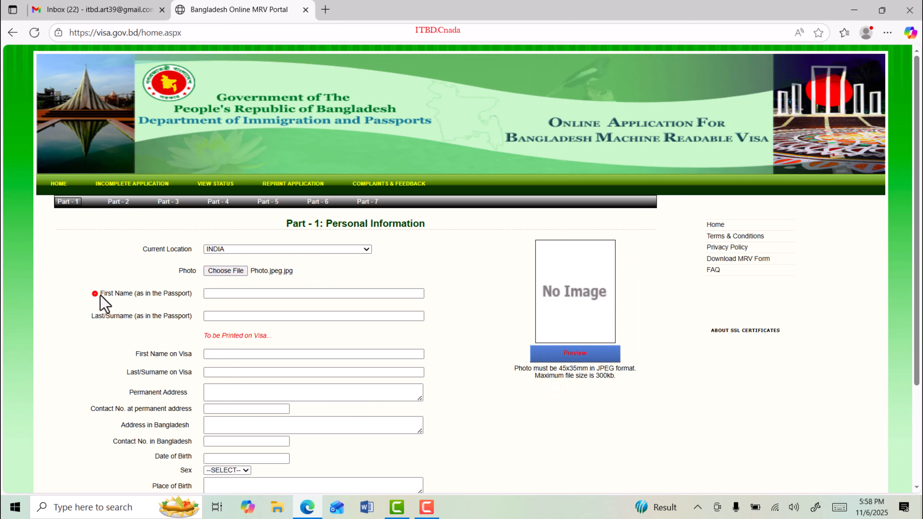
left_click_drag(100, 293, 185, 294)
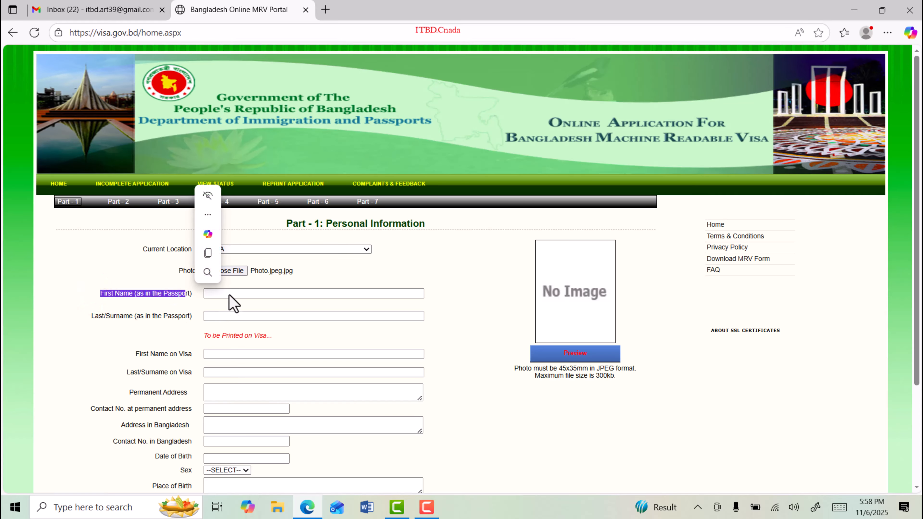
Step: Enter the passport first name and surname, and paste the first name into First Name on Visa
left_click_drag(96, 316, 166, 316)
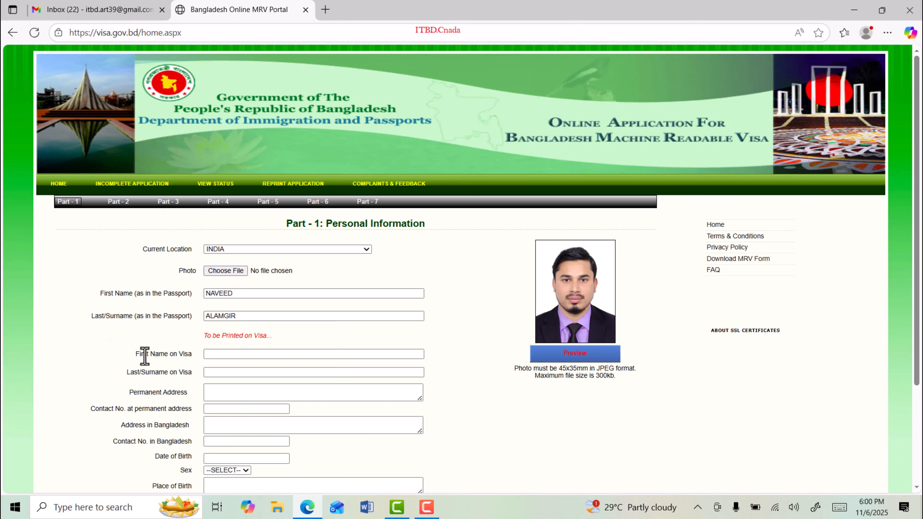
left_click_drag(146, 356, 187, 356)
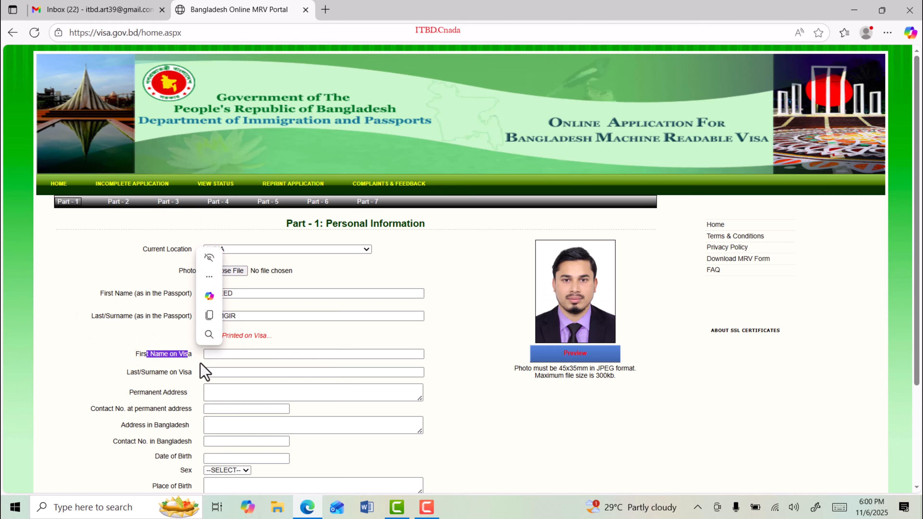
left_click(249, 355)
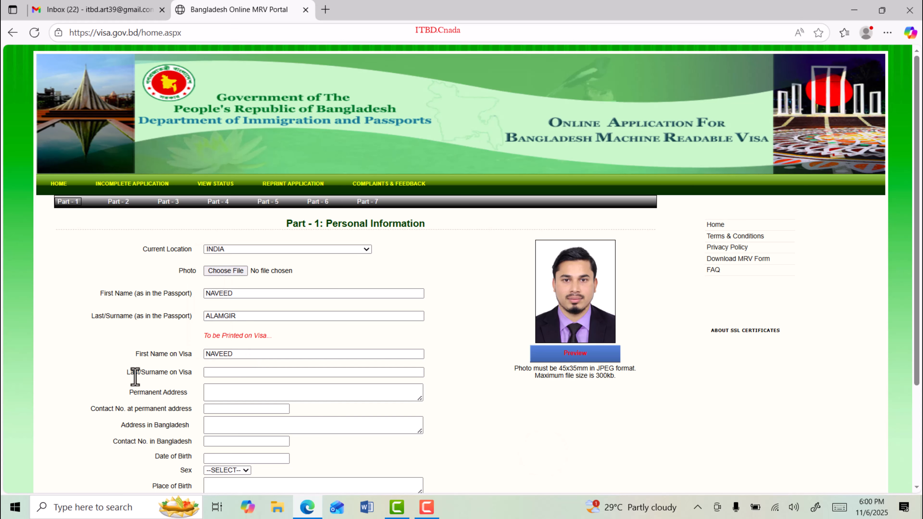
left_click_drag(134, 372, 178, 373)
Step: Paste the visa surname, then enter permanent address KOLKATA and its contact number
left_click(237, 375)
scroll(182, 349, "down", 2)
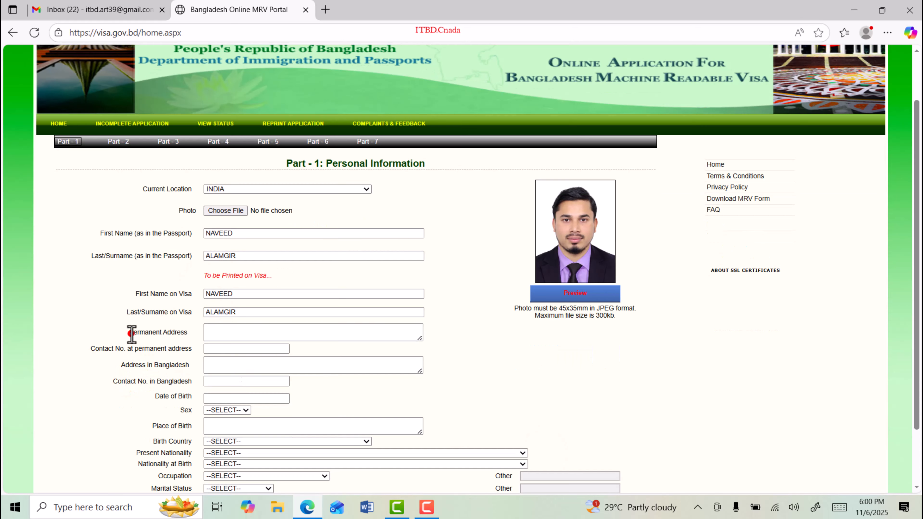
left_click_drag(130, 332, 182, 333)
left_click_drag(245, 329, 203, 331)
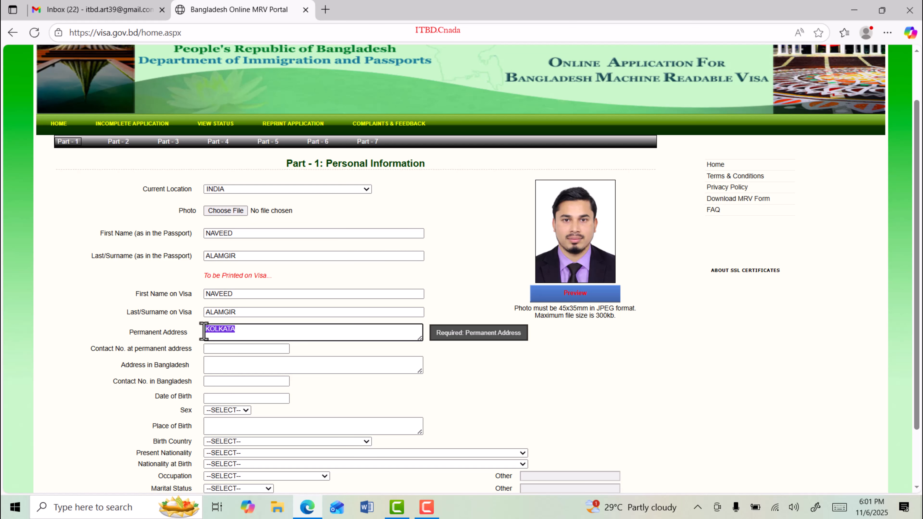
left_click_drag(107, 349, 177, 348)
left_click(222, 348)
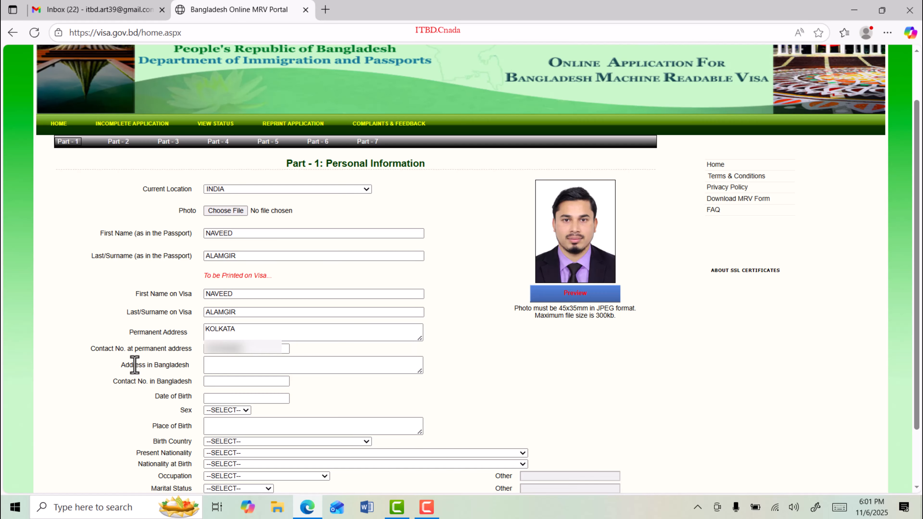
Step: Fill in the Address in Bangladesh, the Bangladesh contact number and the date of birth
left_click_drag(127, 365, 173, 369)
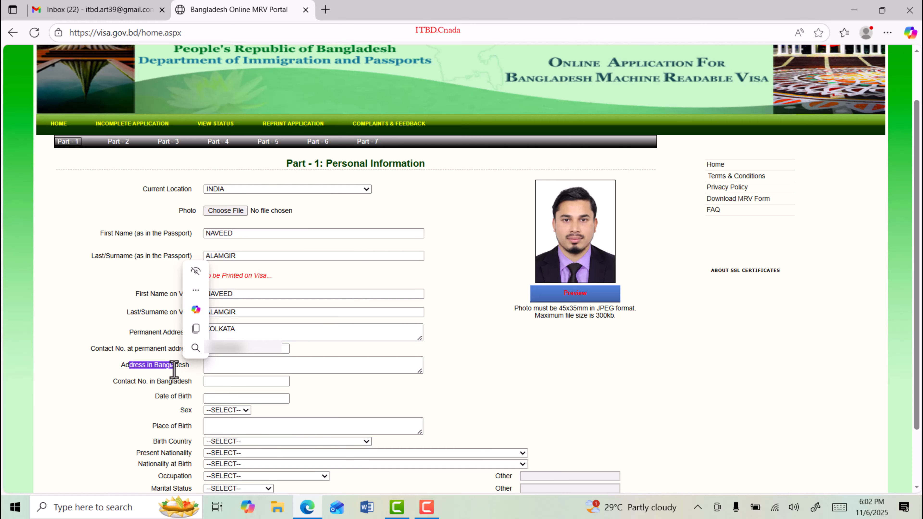
left_click(506, 380)
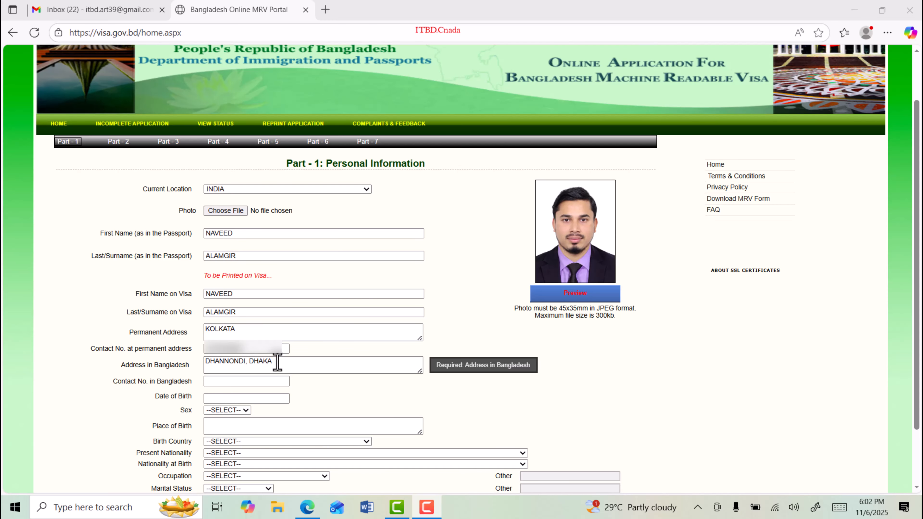
left_click_drag(277, 362, 205, 362)
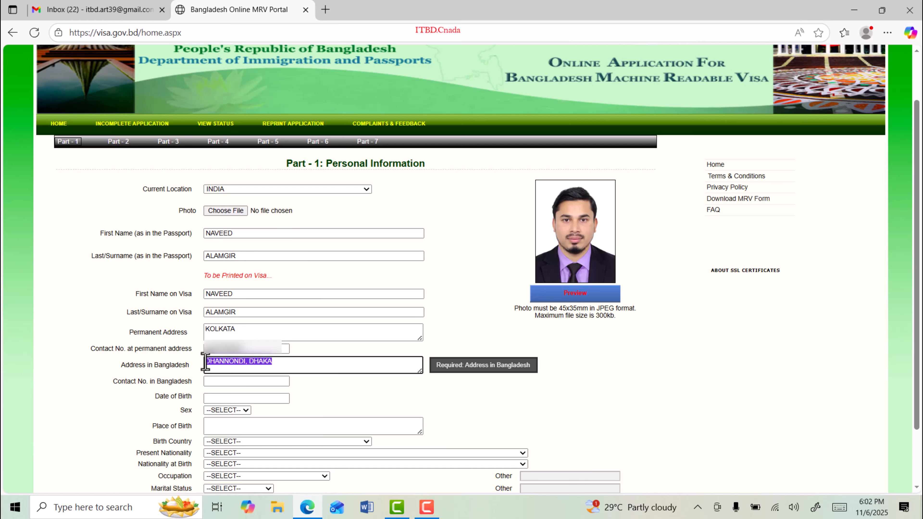
left_click_drag(126, 382, 183, 381)
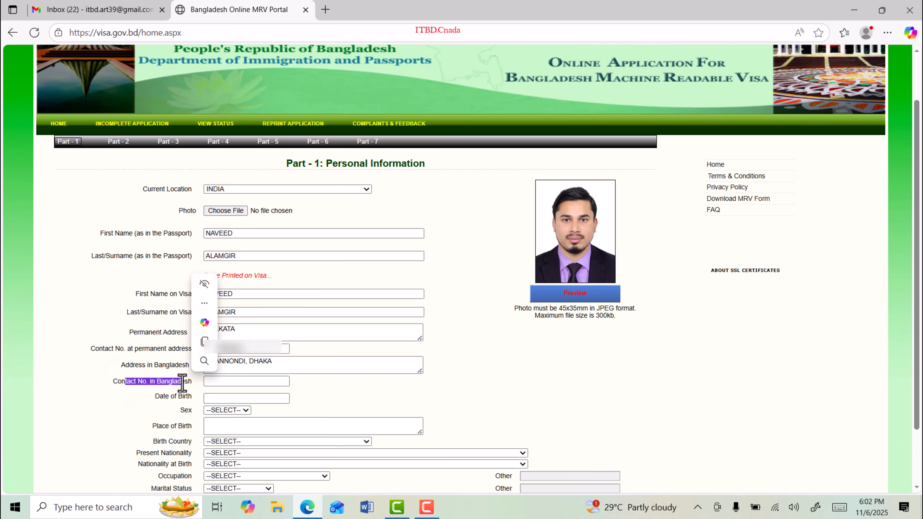
left_click(408, 391)
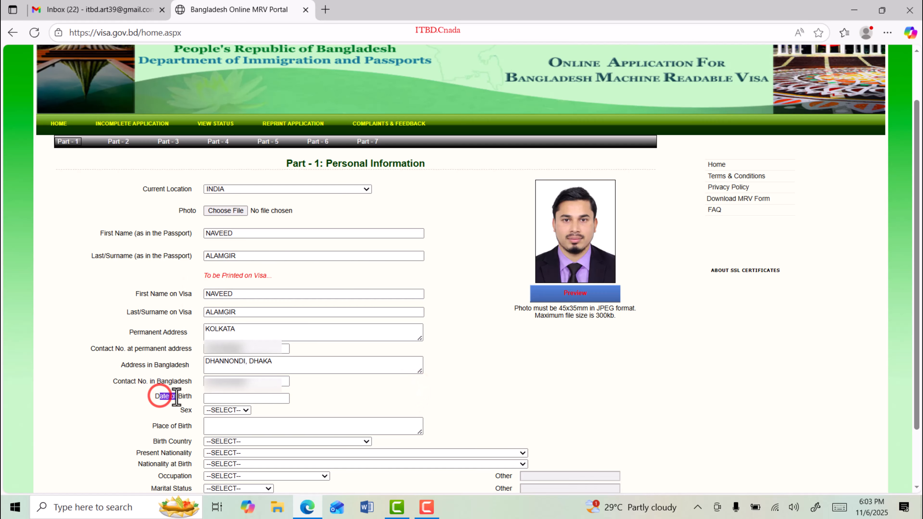
left_click_drag(140, 392, 170, 393)
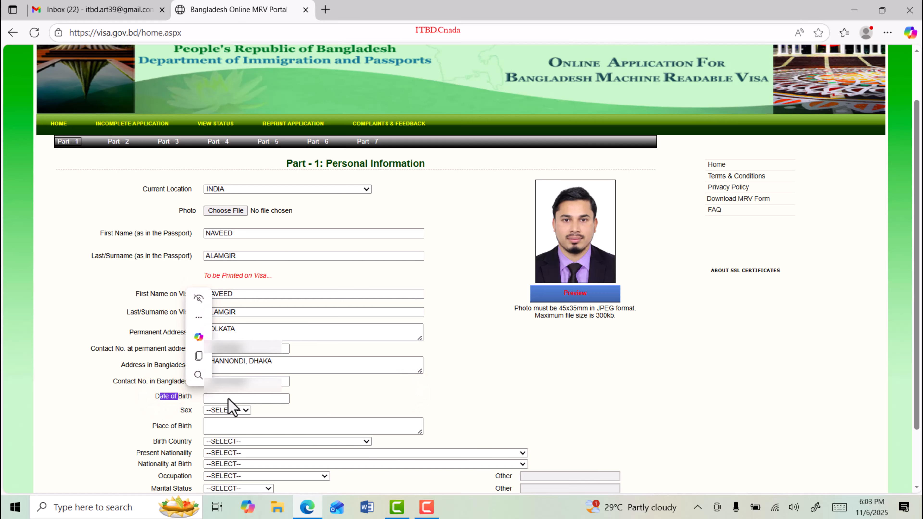
left_click(183, 411)
left_click(226, 410)
Step: Set Sex to MALE and Birth Country to INDIA, with both nationalities showing INDIA
left_click(218, 454)
scroll(218, 453, "down", 2)
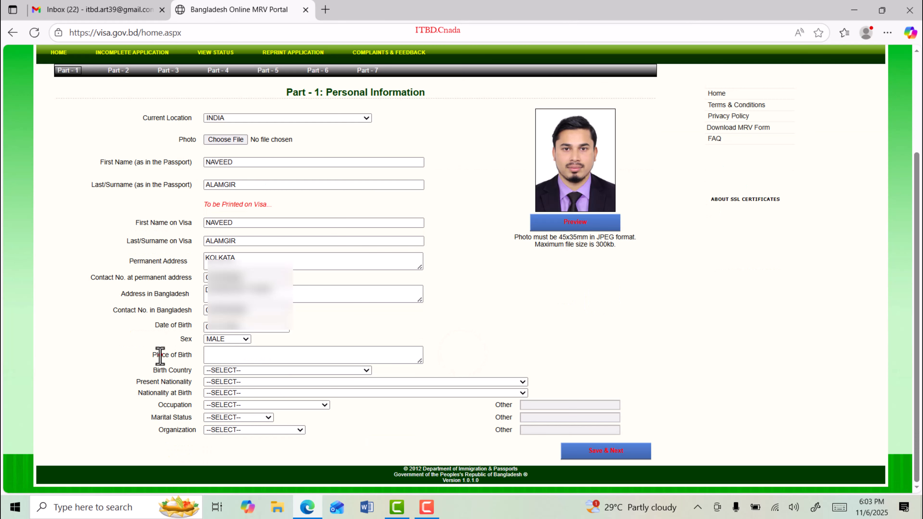
left_click_drag(160, 354, 191, 353)
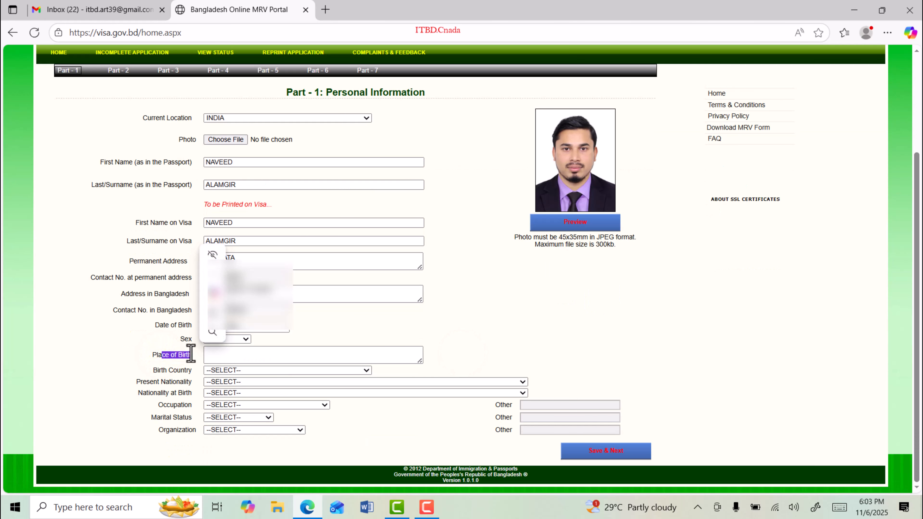
left_click_drag(159, 370, 180, 371)
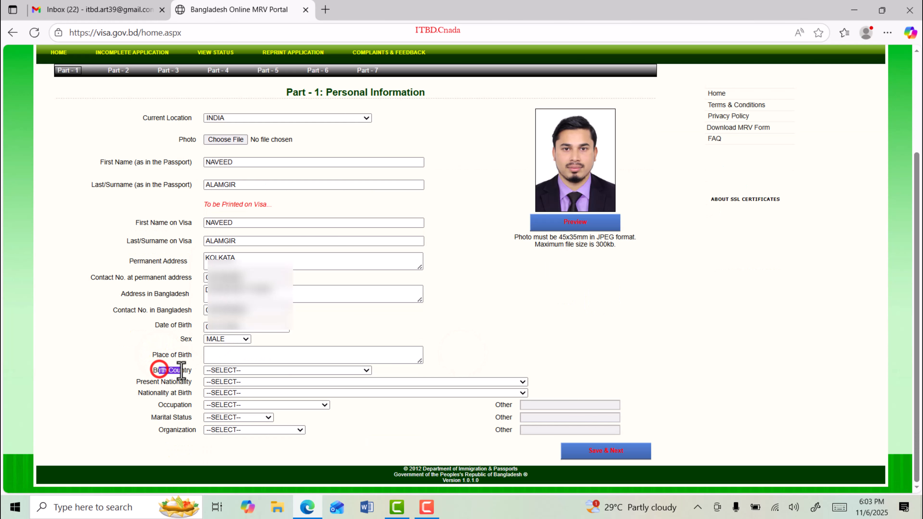
left_click(240, 370)
type("in")
left_click(581, 323)
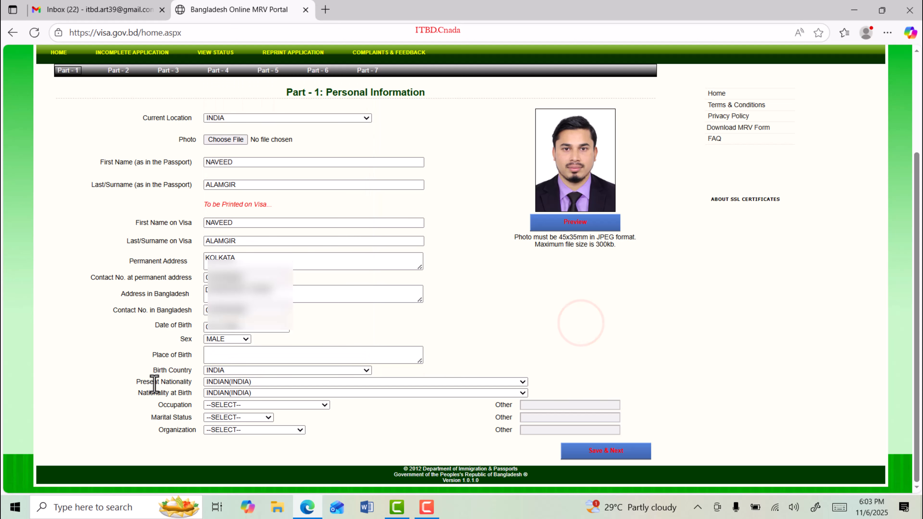
left_click_drag(153, 383, 183, 384)
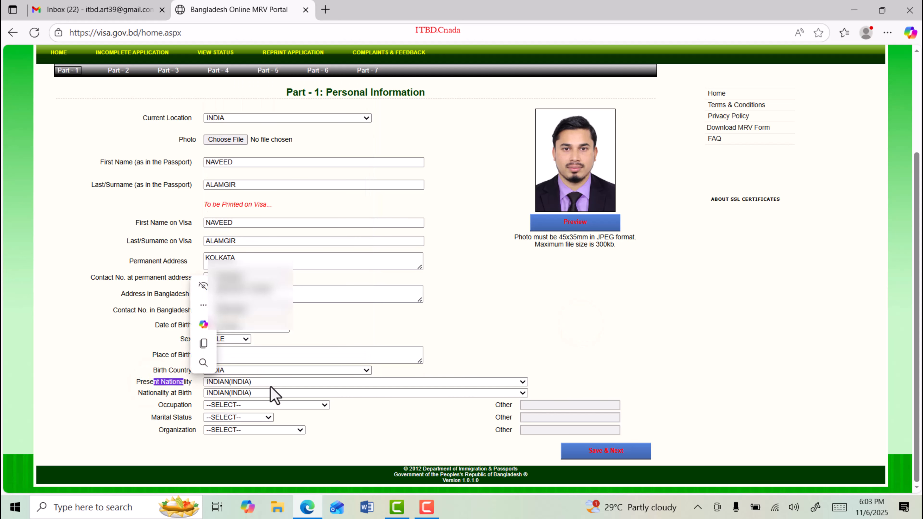
left_click(153, 393)
left_click_drag(153, 392, 183, 394)
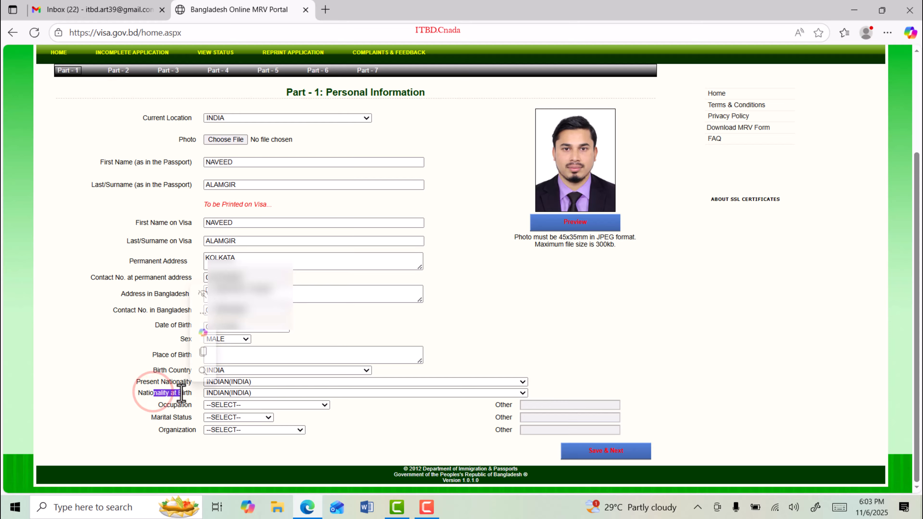
left_click(584, 345)
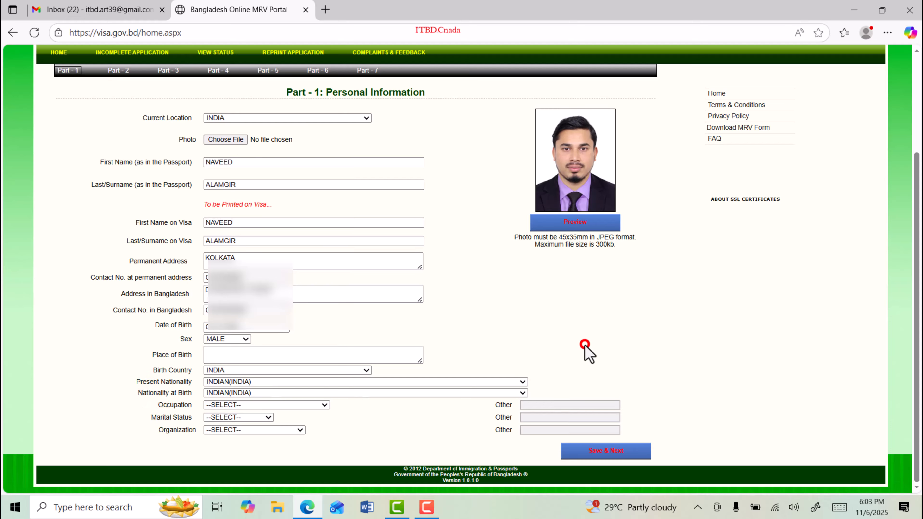
Step: Set Occupation to ACCOUNTANT and Marital Status to SINGLE
left_click(247, 406)
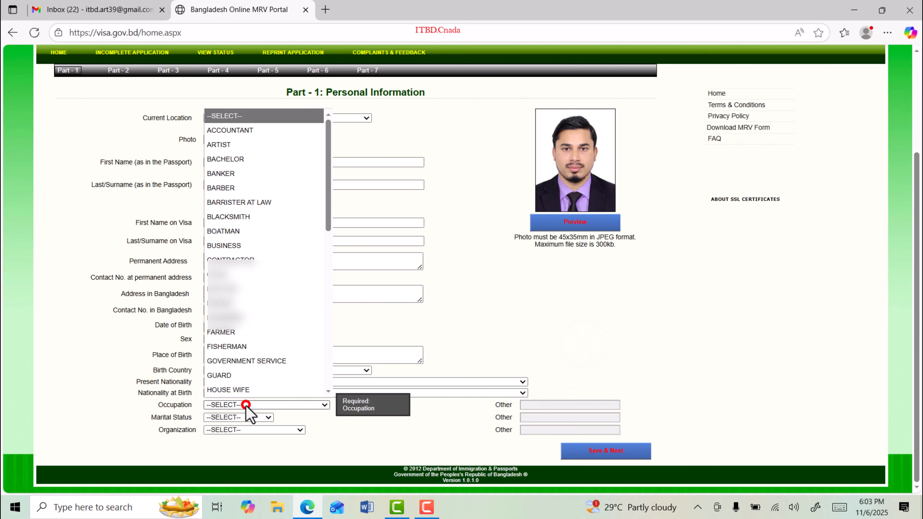
scroll(266, 230, "down", 2)
scroll(263, 383, "down", 6)
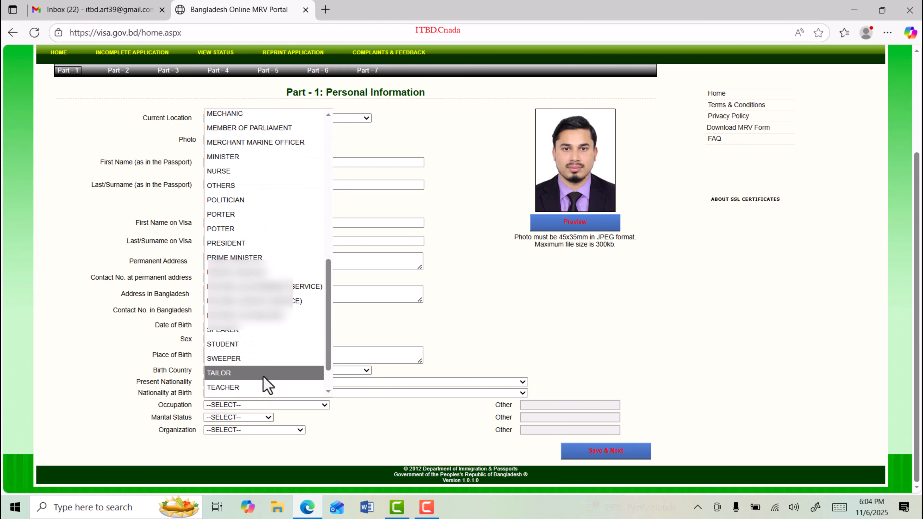
scroll(264, 383, "up", 8)
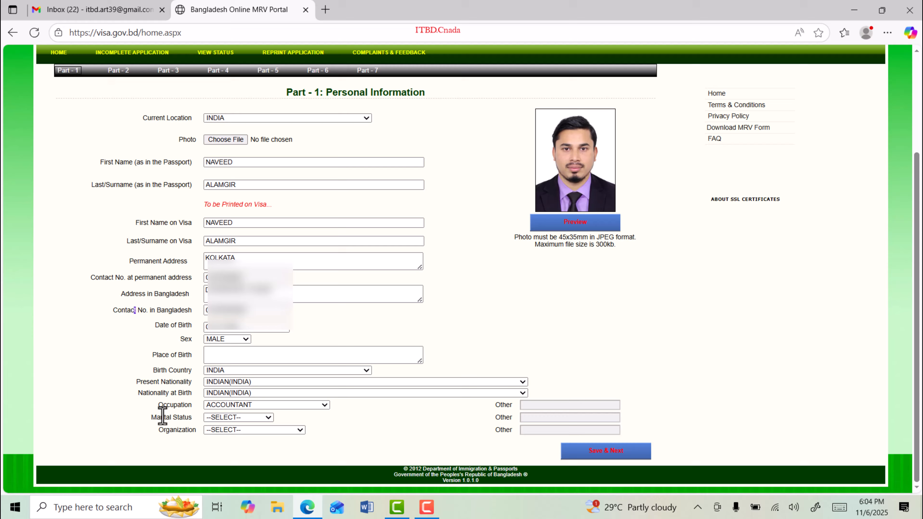
left_click_drag(160, 418, 185, 420)
left_click(248, 415)
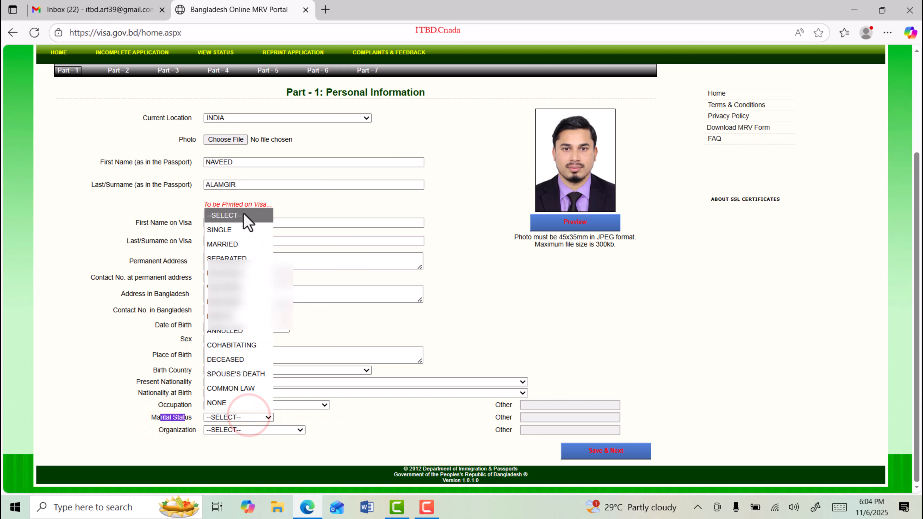
left_click(232, 230)
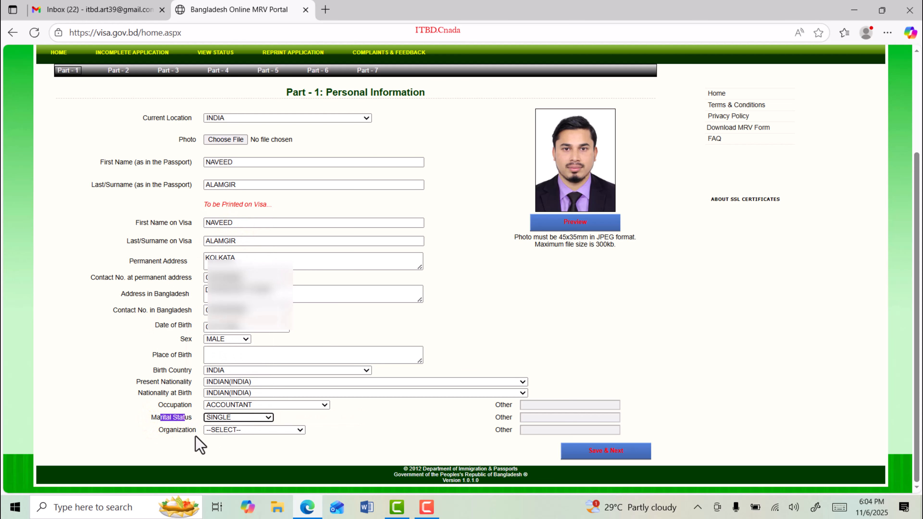
Step: Set Organization to OTHERS and enter the custom organization name in the Other field
left_click_drag(162, 430, 229, 439)
left_click(253, 430)
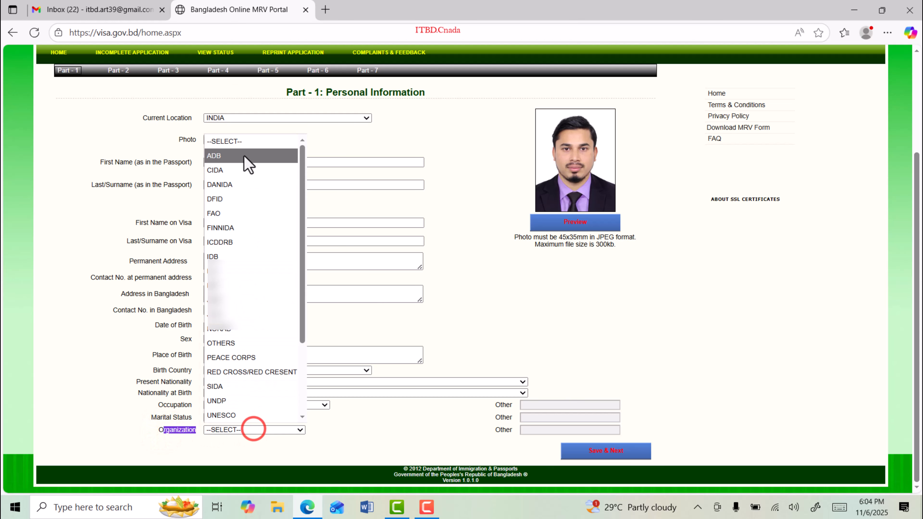
scroll(251, 286, "down", 3)
scroll(233, 334, "up", 3)
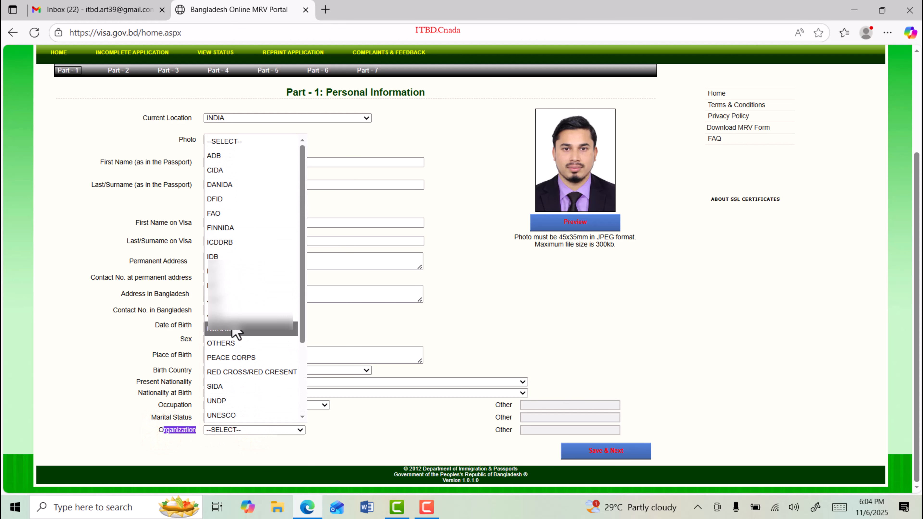
left_click(224, 345)
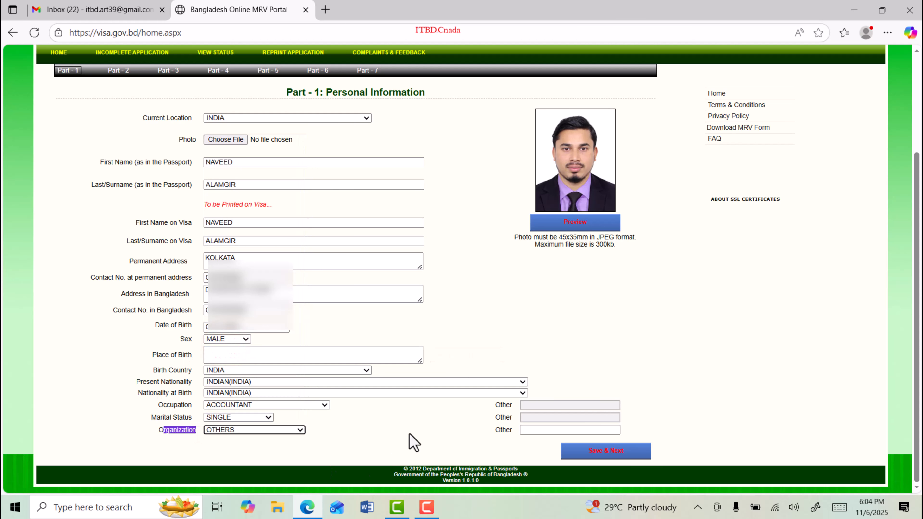
left_click(241, 436)
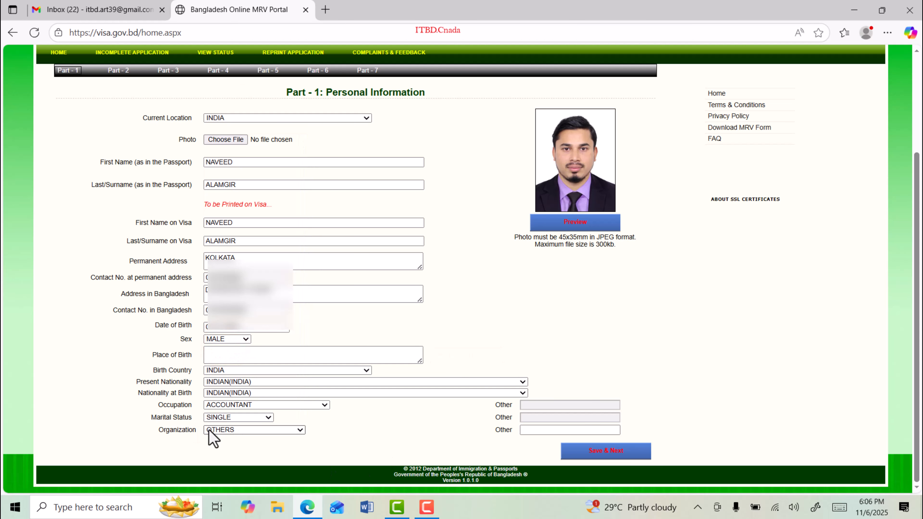
left_click(534, 431)
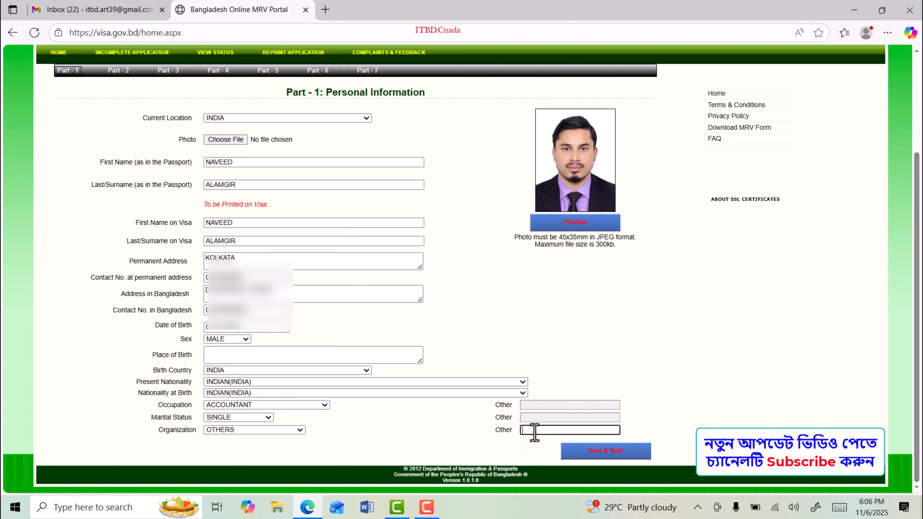
type("NAVEED CO.")
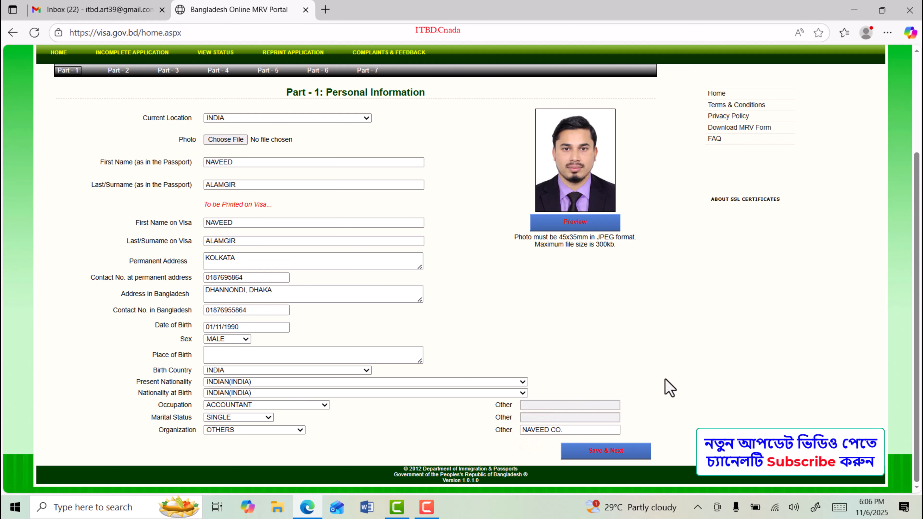
Step: Save Part 1, choose NEW VISA APPLICATION as the enrollment type, and save Part 2
left_click(609, 452)
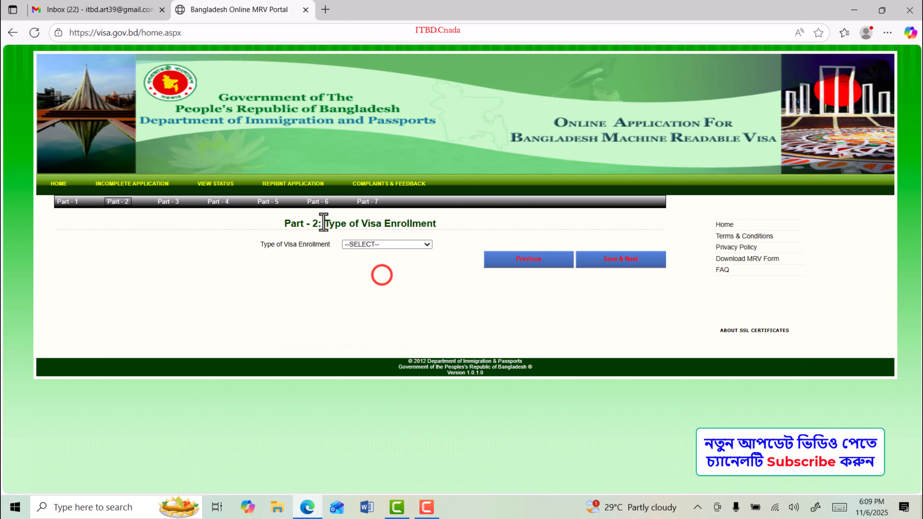
left_click_drag(324, 224, 442, 225)
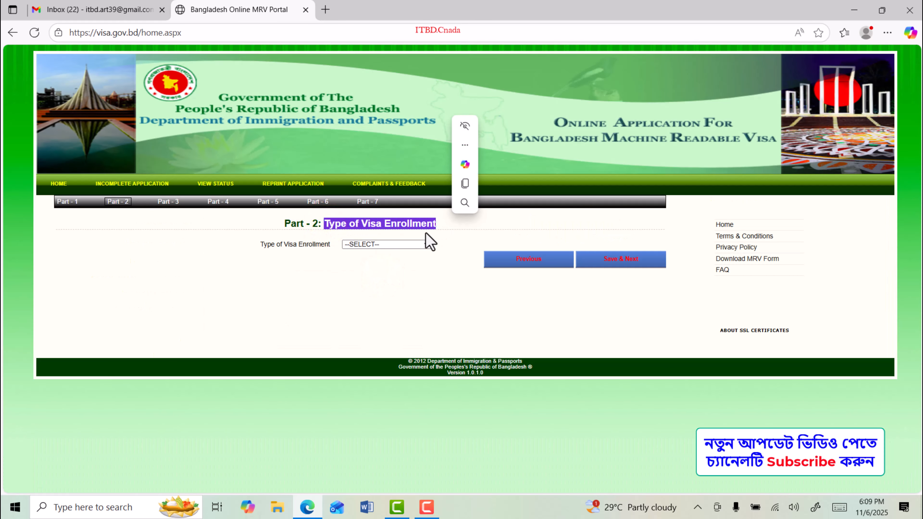
left_click(391, 244)
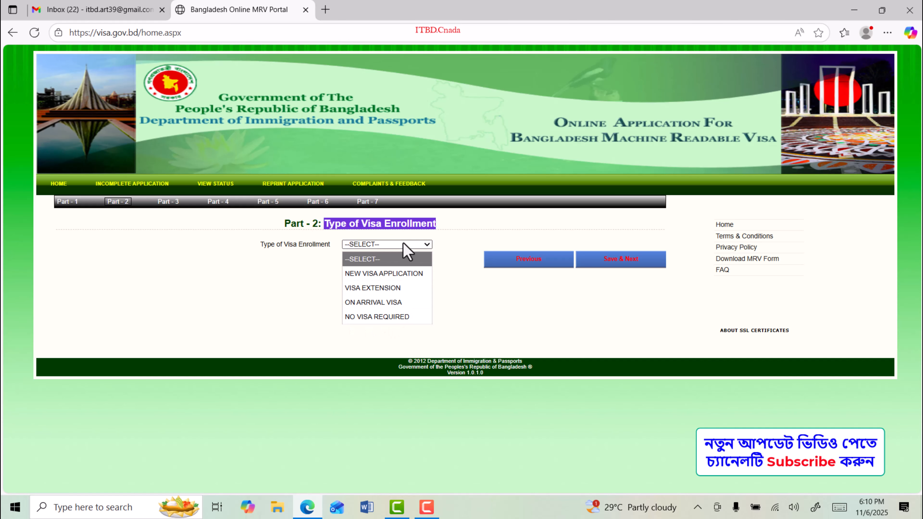
left_click(393, 273)
left_click(619, 268)
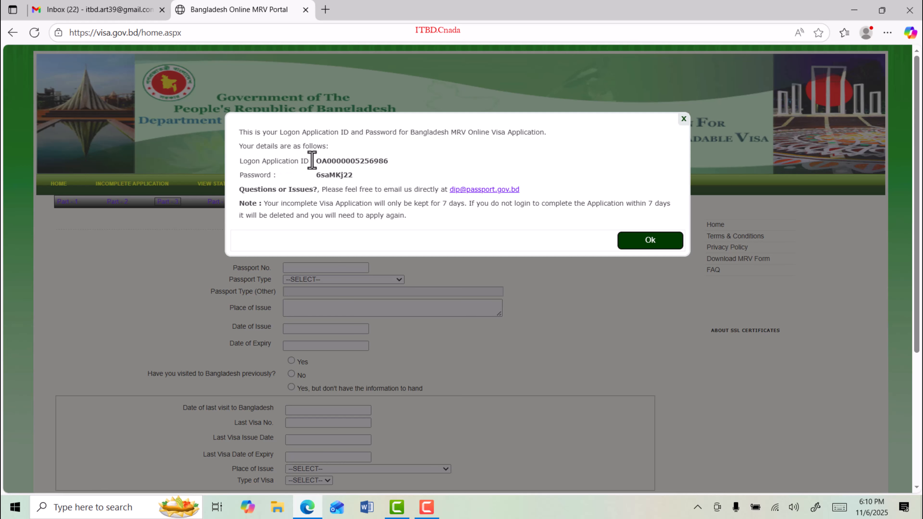
Step: Note the logon Application ID and password, then dismiss the notice to reach Part 3
left_click_drag(313, 160, 408, 162)
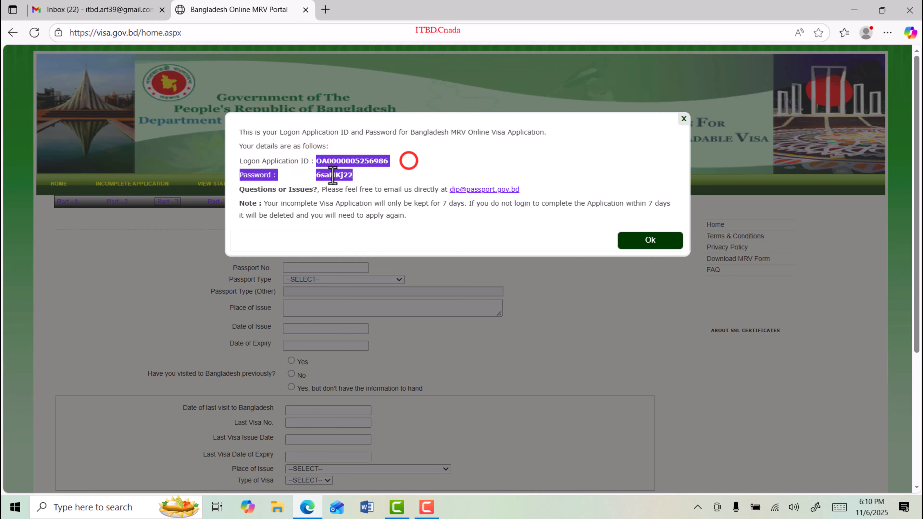
left_click(368, 171)
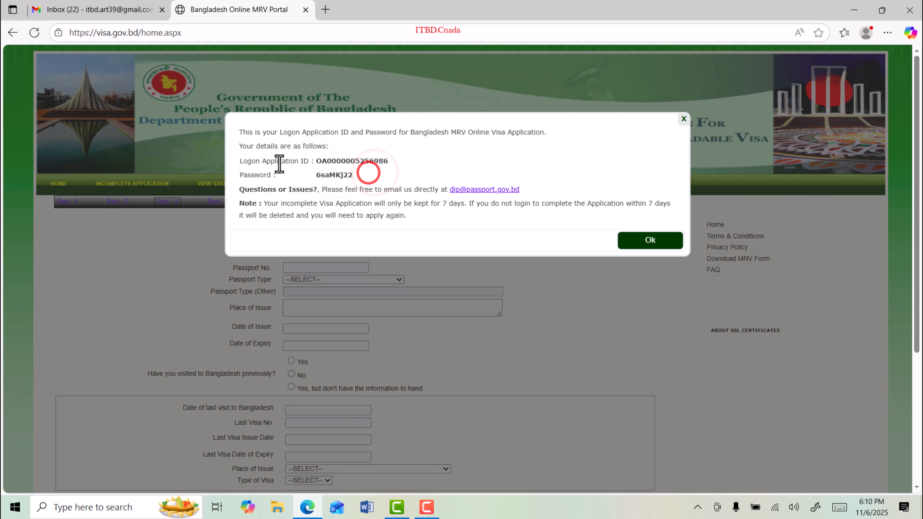
left_click_drag(239, 161, 378, 178)
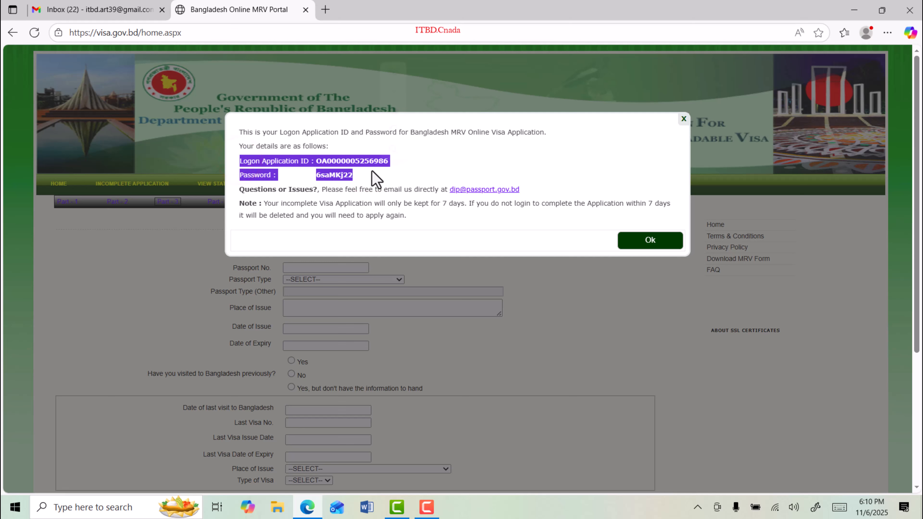
left_click(476, 166)
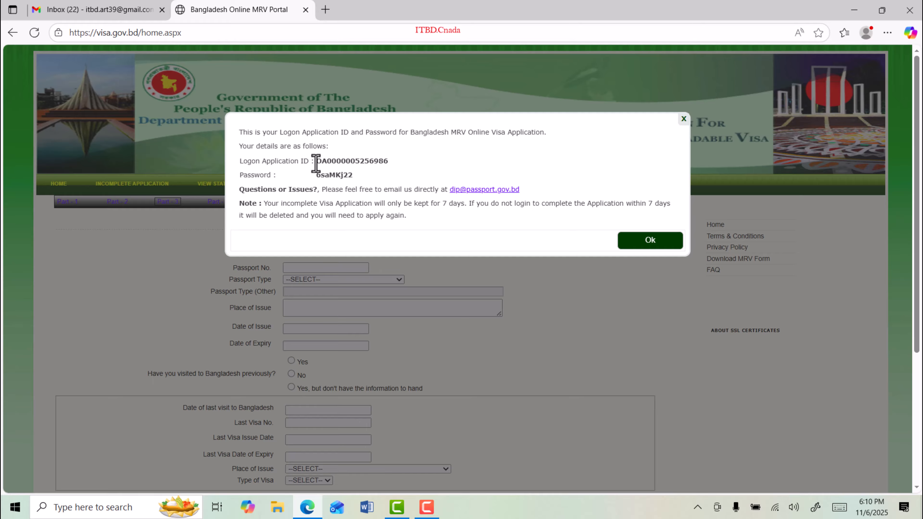
left_click_drag(316, 162, 350, 180)
left_click(350, 180)
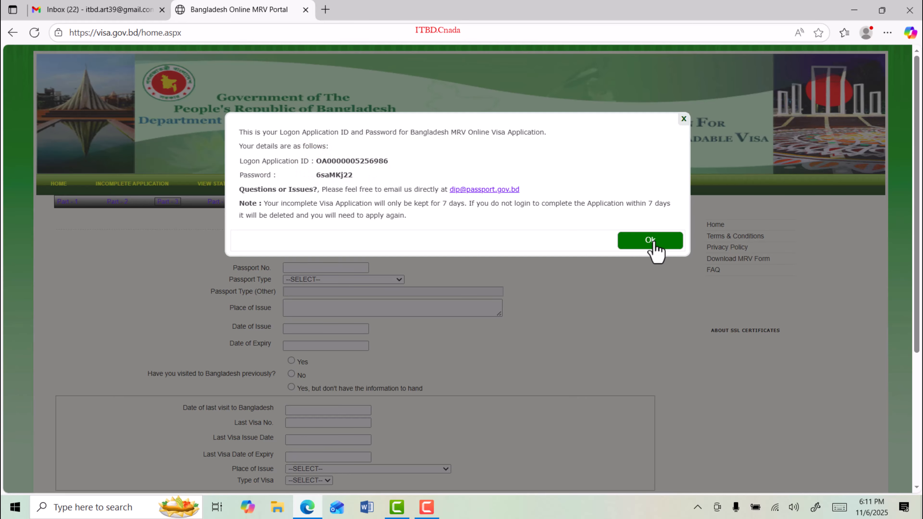
left_click(651, 241)
left_click_drag(234, 262, 265, 279)
left_click(235, 280)
Step: Choose ORDINARY as the Passport Type and review the issue-date and previous-visit questions
left_click(307, 279)
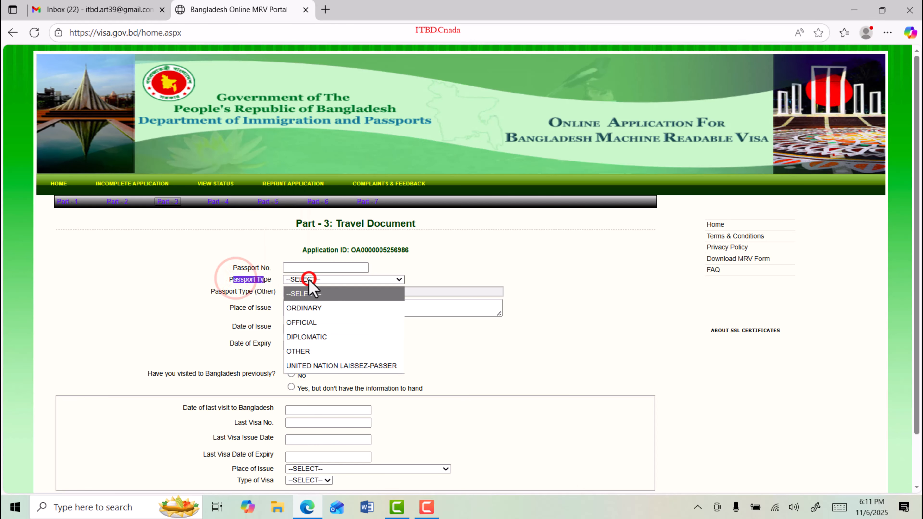
left_click(307, 305)
left_click(326, 281)
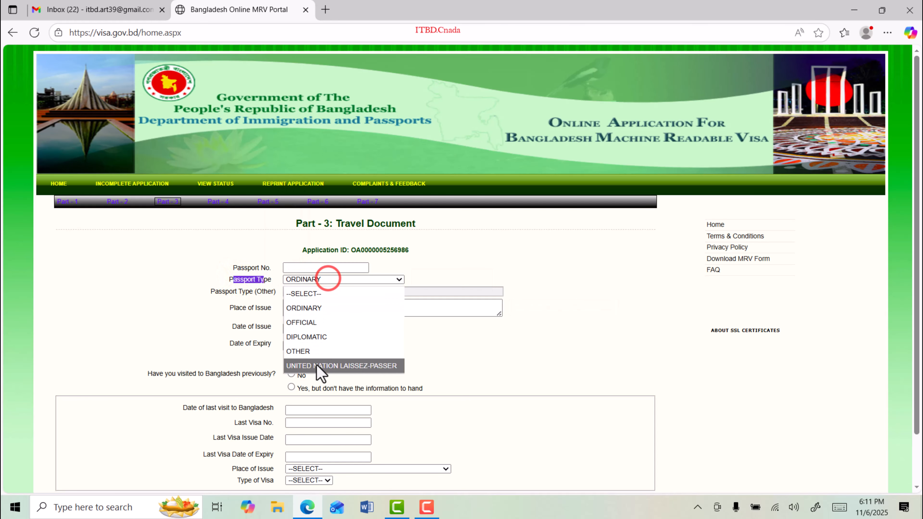
left_click(313, 309)
left_click_drag(229, 292, 265, 307)
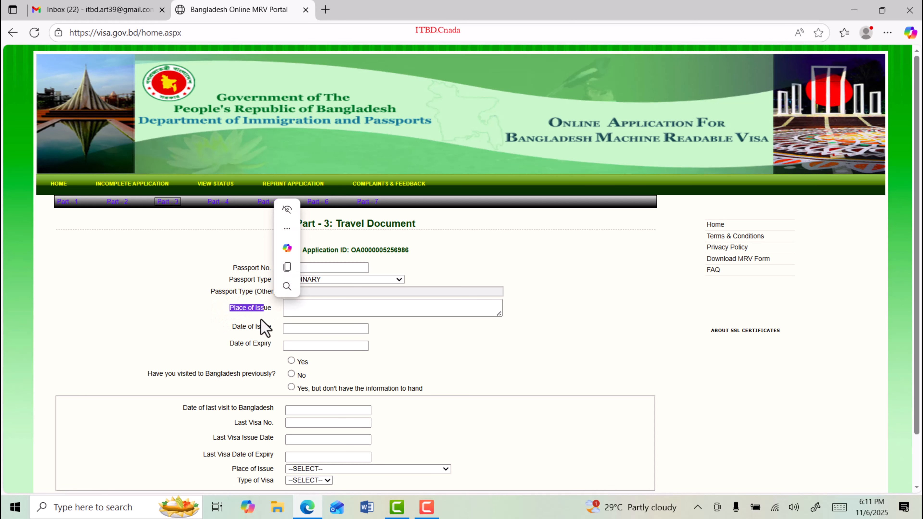
left_click_drag(232, 326, 267, 347)
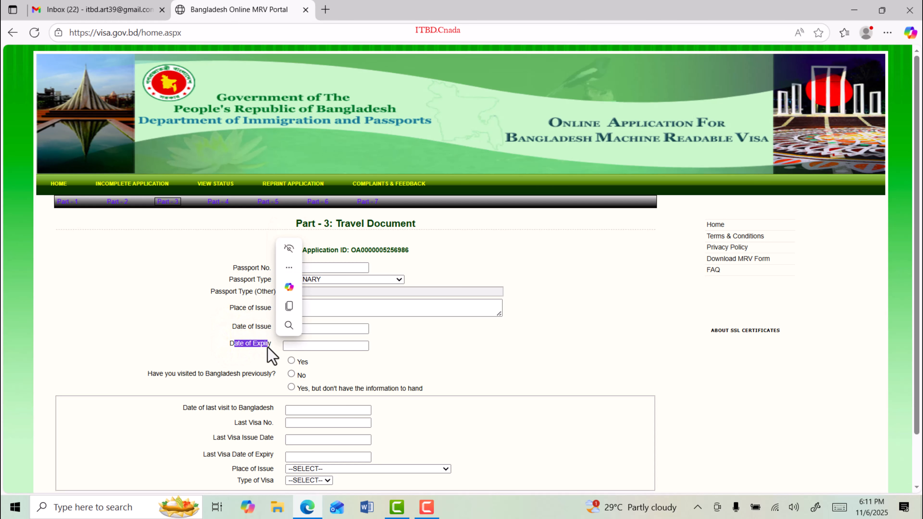
left_click_drag(151, 375, 273, 378)
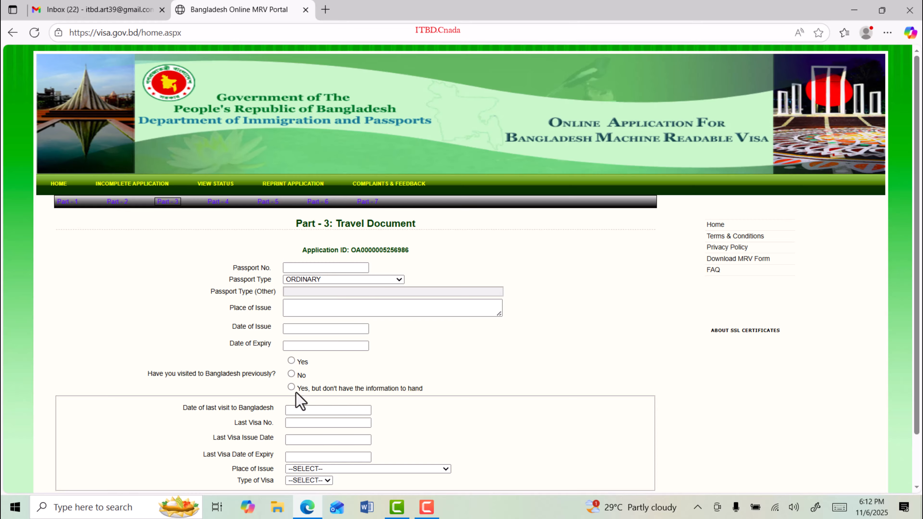
left_click_drag(315, 391, 411, 391)
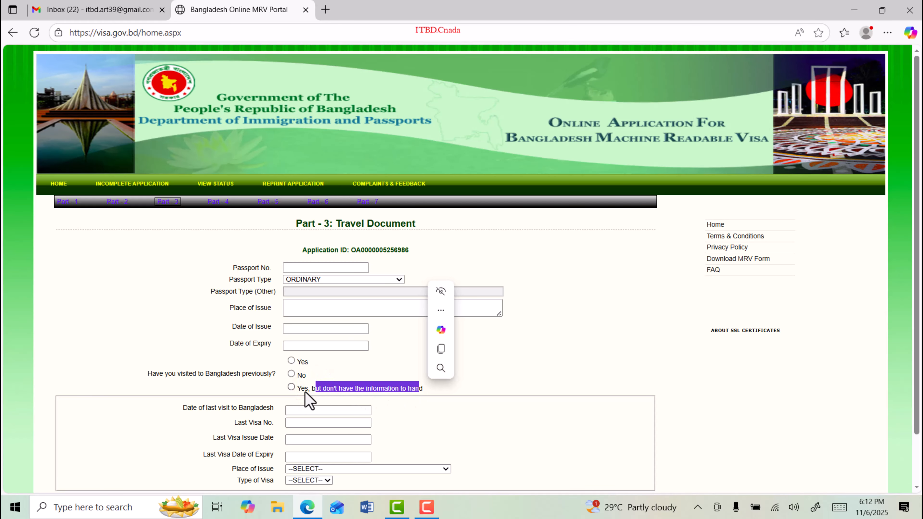
Step: Answer No to a previous visit, set place of issue BANGLABONDO and visa type A1
left_click(292, 374)
scroll(276, 356, "down", 2)
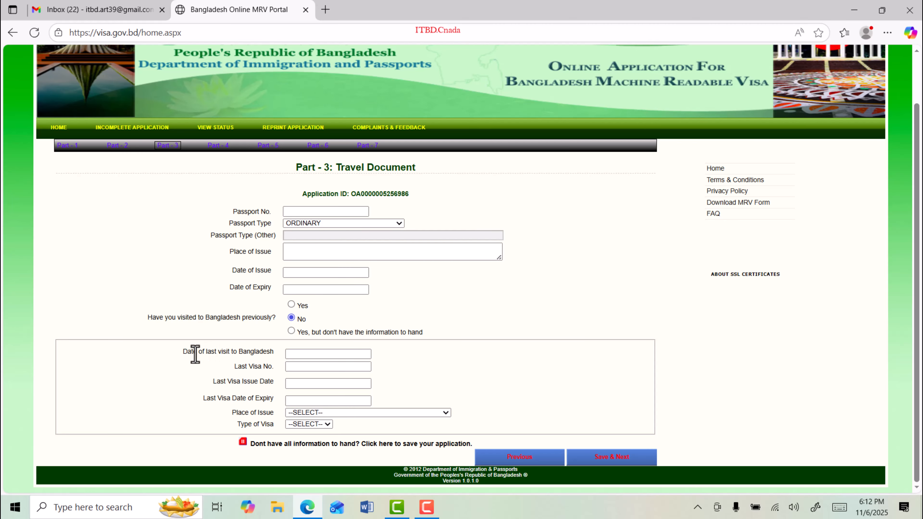
left_click_drag(196, 352, 270, 412)
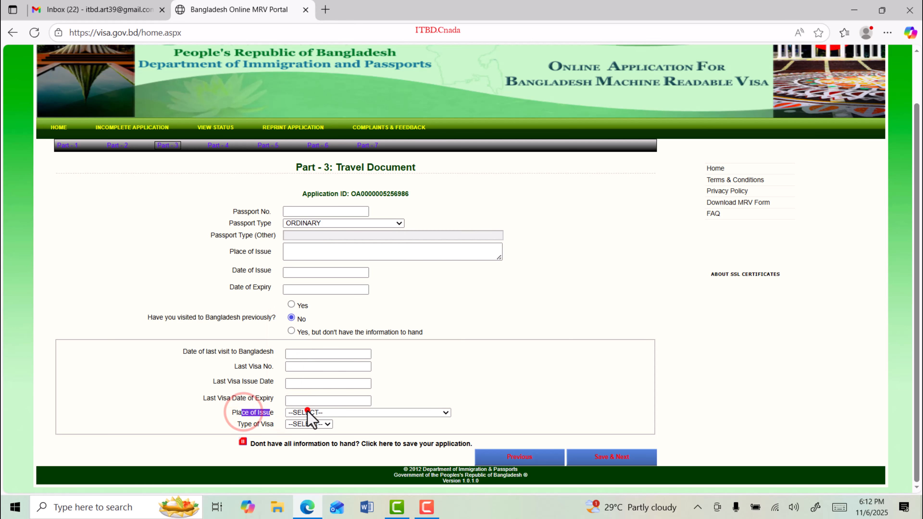
left_click(307, 412)
left_click(314, 298)
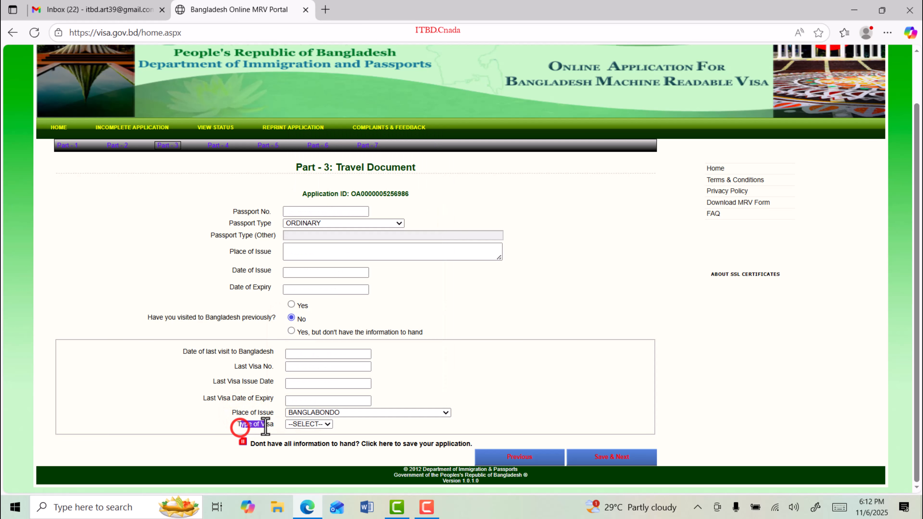
left_click(307, 424)
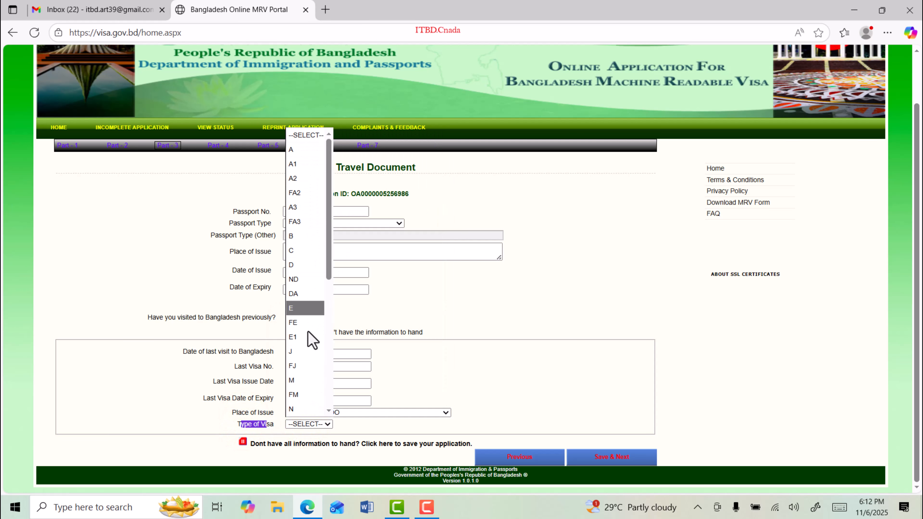
scroll(305, 360, "down", 3)
scroll(327, 338, "up", 5)
left_click(296, 163)
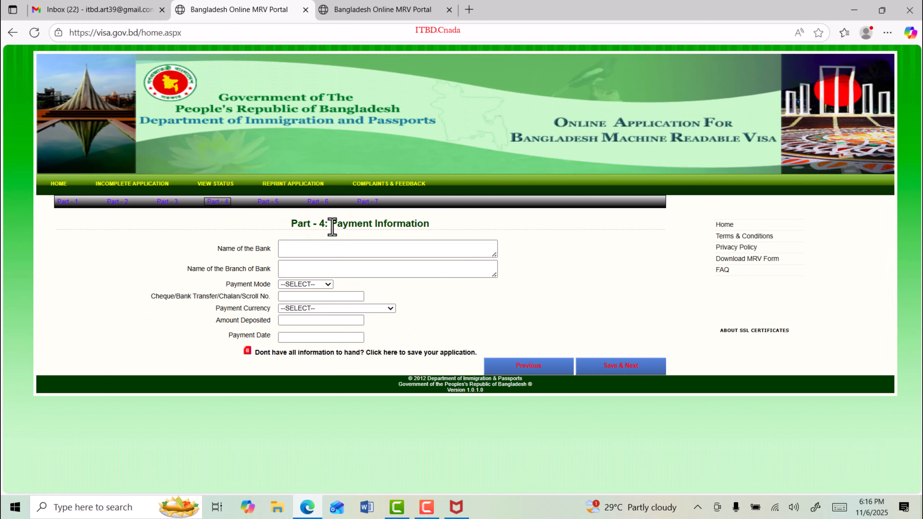
Step: Review the Part 4 Payment Information form, then read the What you need? instructions page
left_click_drag(330, 224, 523, 233)
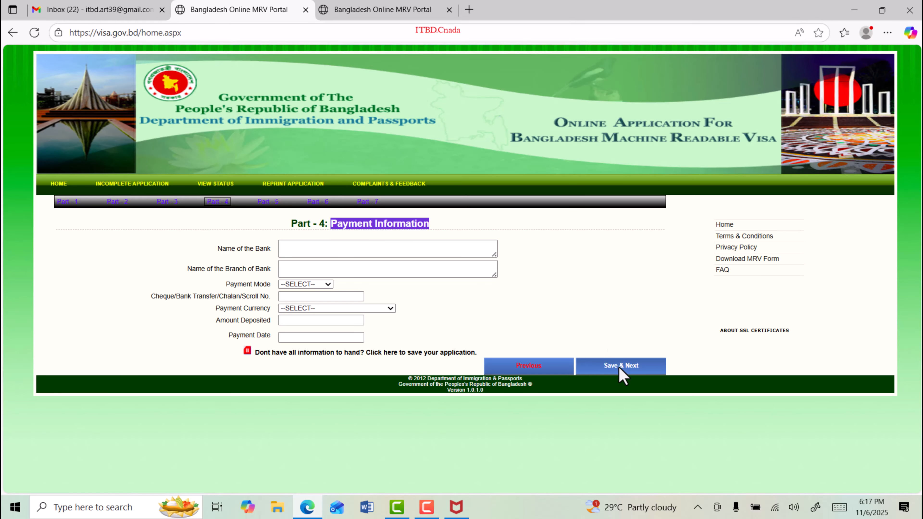
left_click(363, 8)
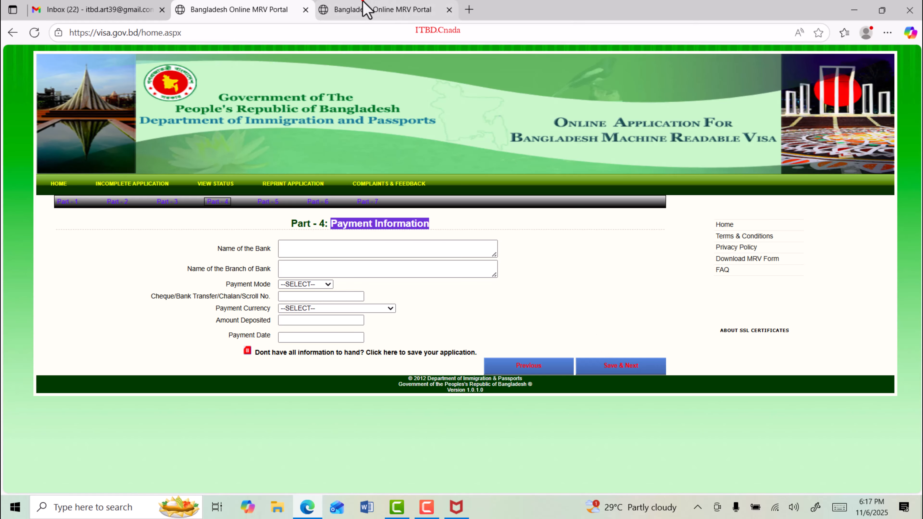
scroll(300, 331, "down", 2)
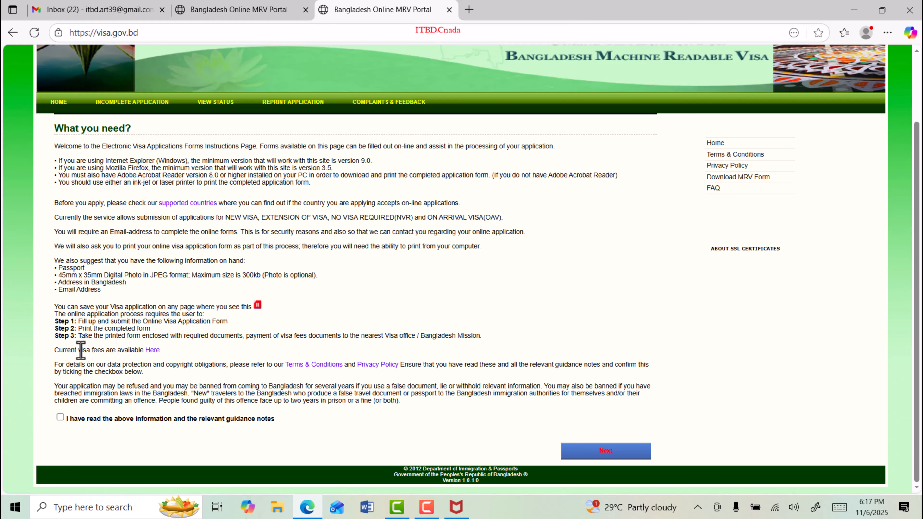
Step: Open the current visa fees table from the 'Here' link in the fees notice
left_click_drag(53, 352, 169, 355)
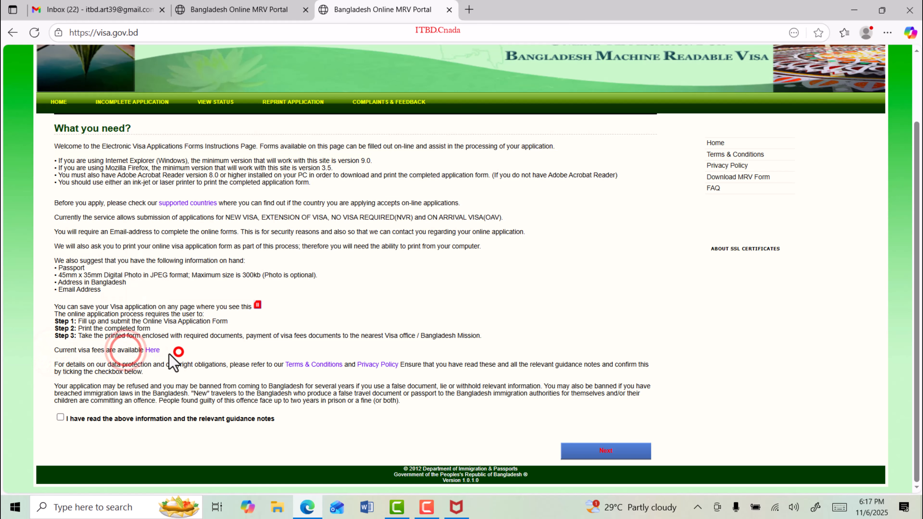
left_click(153, 351)
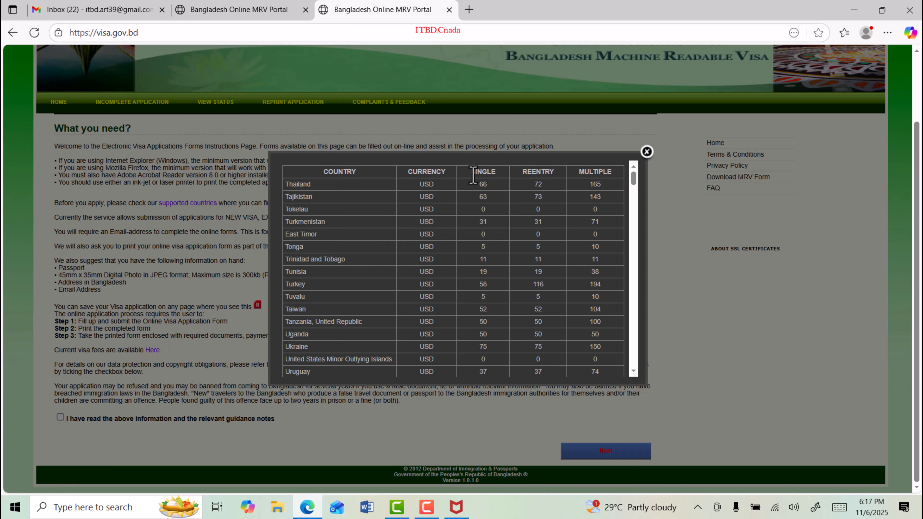
Step: Find and highlight India's rates in the visa fee table, then go back to the Part 4 tab
left_click(533, 171)
left_click_drag(608, 171, 608, 171)
scroll(515, 234, "down", 15)
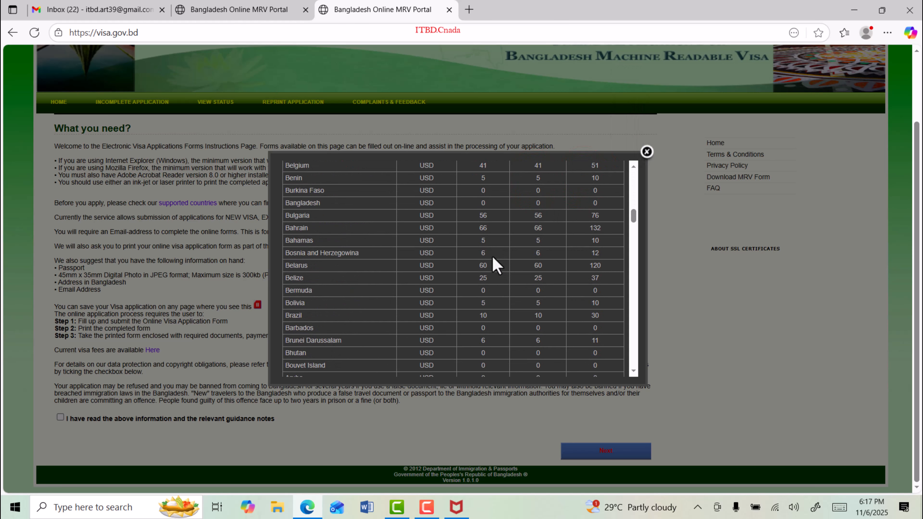
scroll(493, 257, "down", 20)
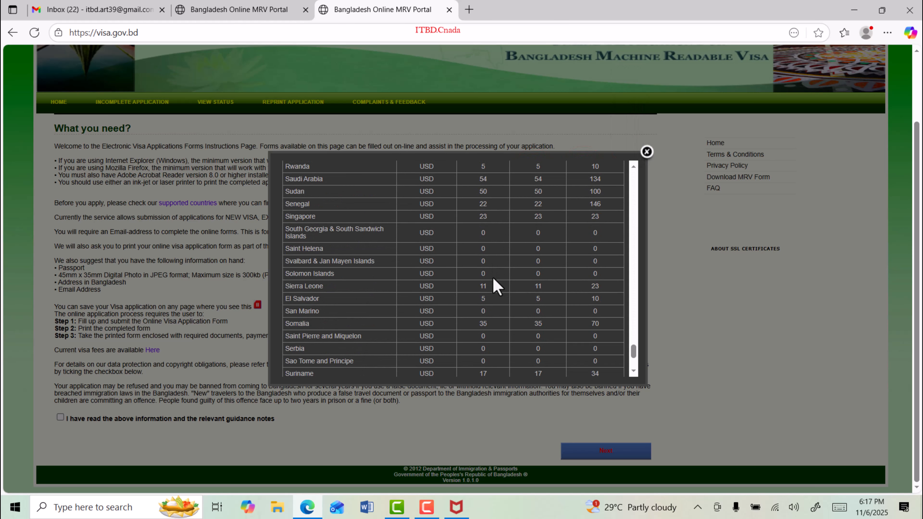
scroll(291, 232, "up", 15)
double_click(291, 230)
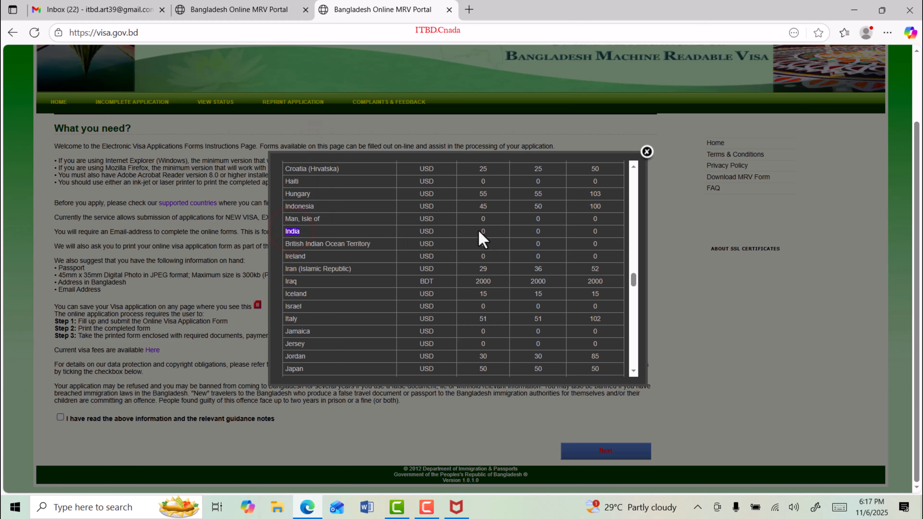
left_click(239, 10)
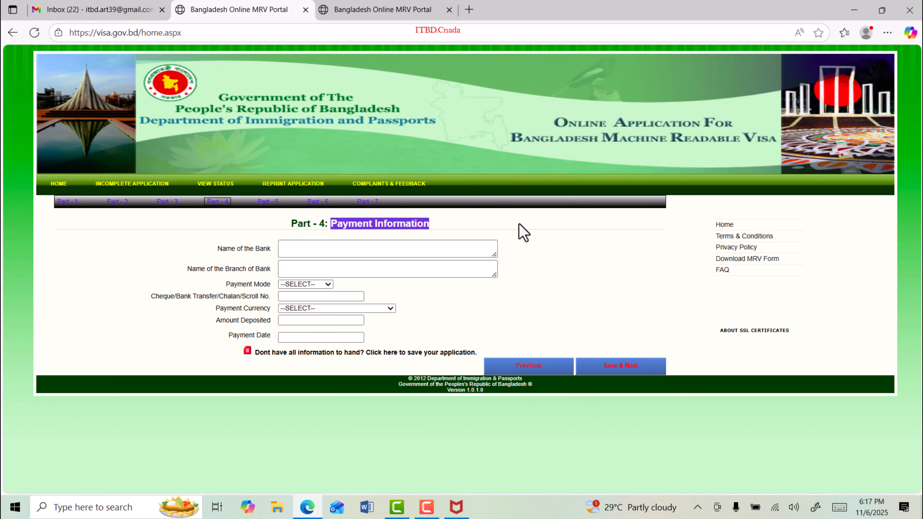
Step: Save Part 4 with bank name, payment mode and payment currency left empty
left_click_drag(232, 249, 267, 269)
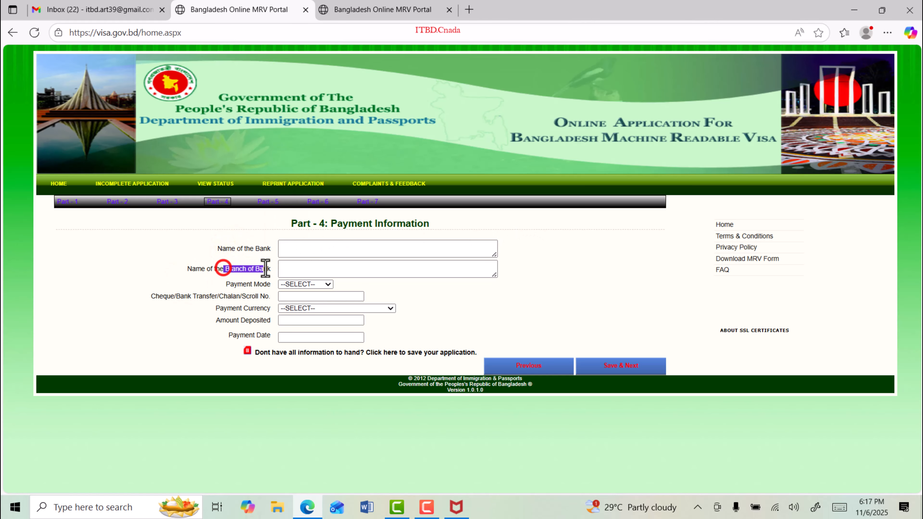
left_click(306, 284)
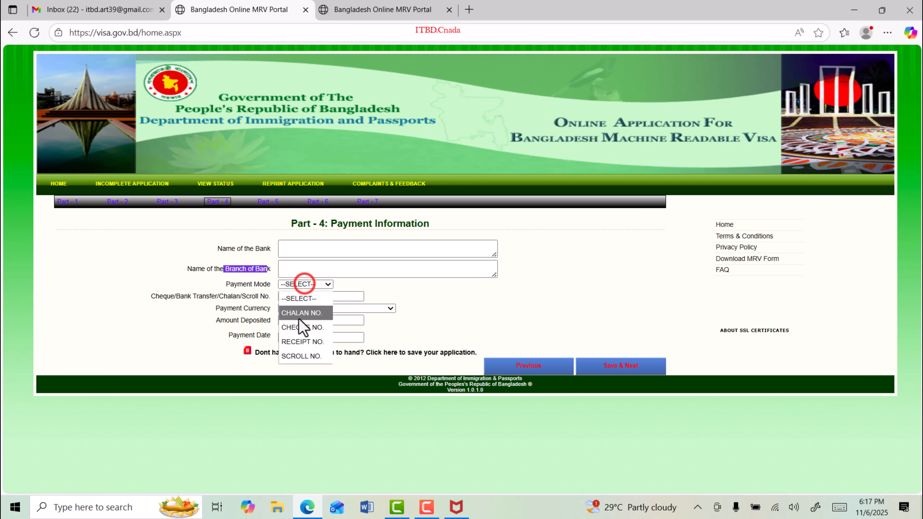
left_click(229, 293)
left_click_drag(200, 296, 261, 337)
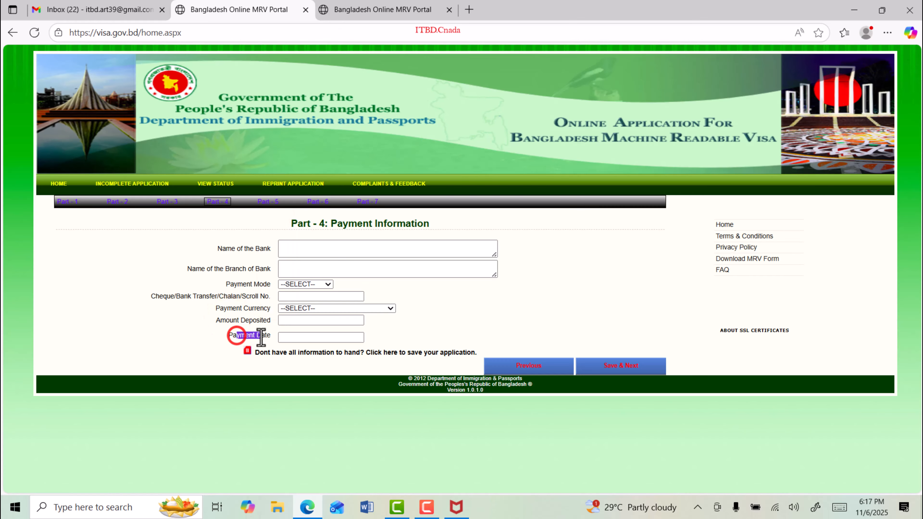
left_click(581, 299)
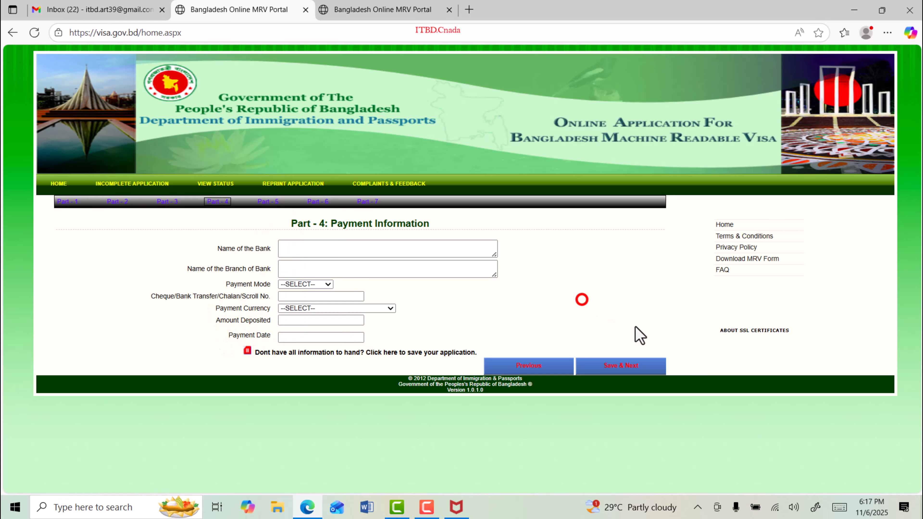
left_click(622, 364)
left_click_drag(328, 225, 429, 225)
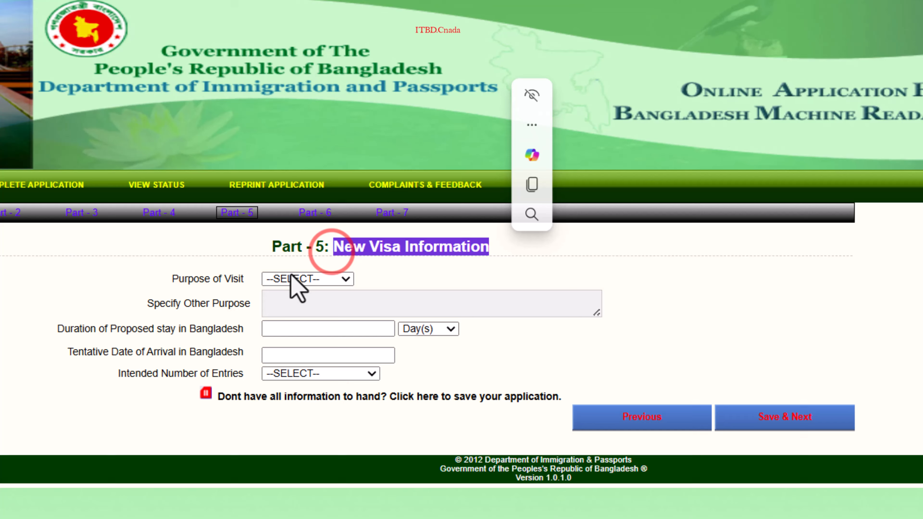
Step: Set purpose of visit to TOURISM and proposed stay to 10 Day(s)
left_click(300, 278)
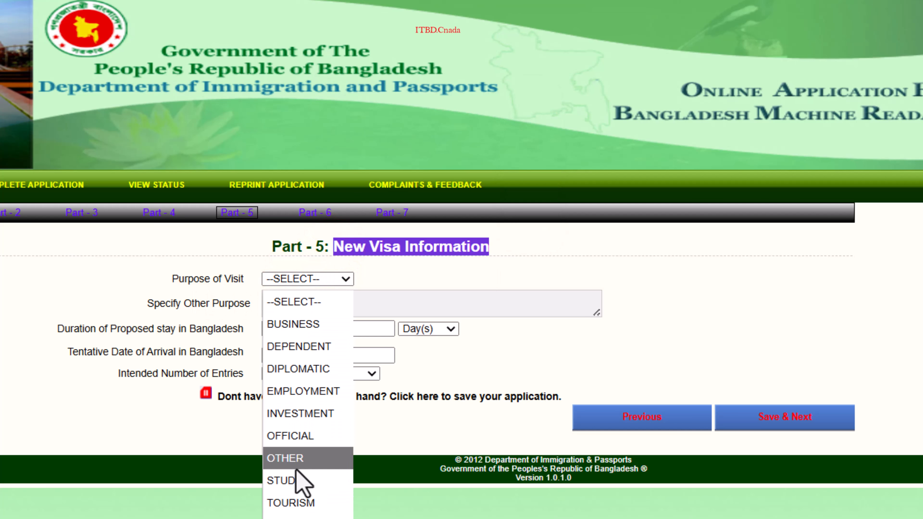
left_click(293, 503)
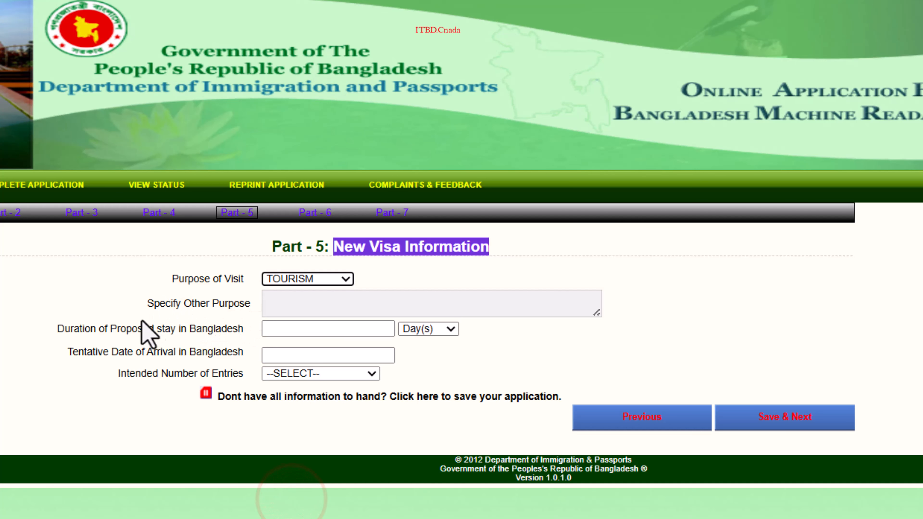
left_click_drag(74, 329, 215, 328)
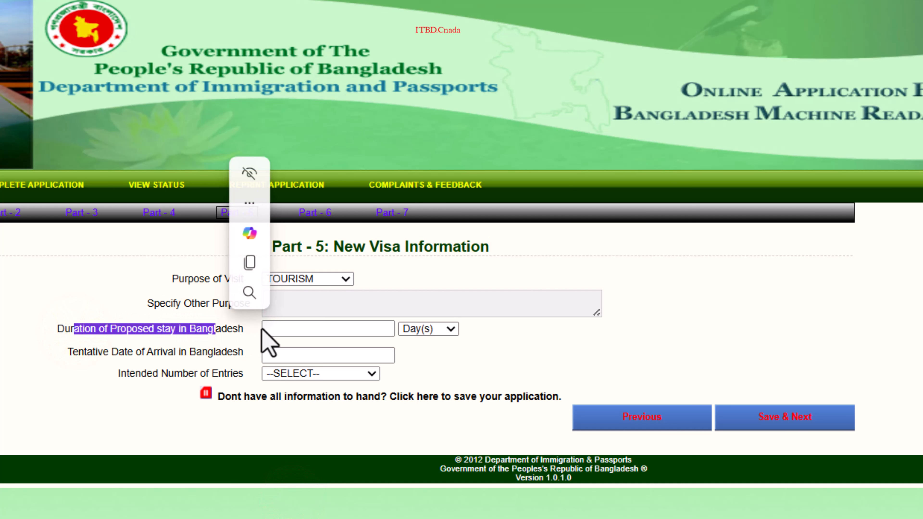
left_click(440, 329)
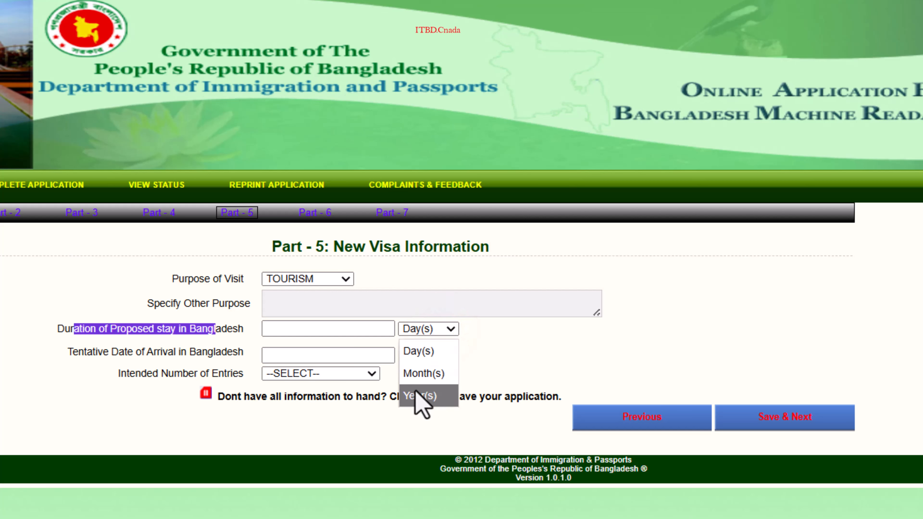
left_click(421, 351)
left_click(314, 330)
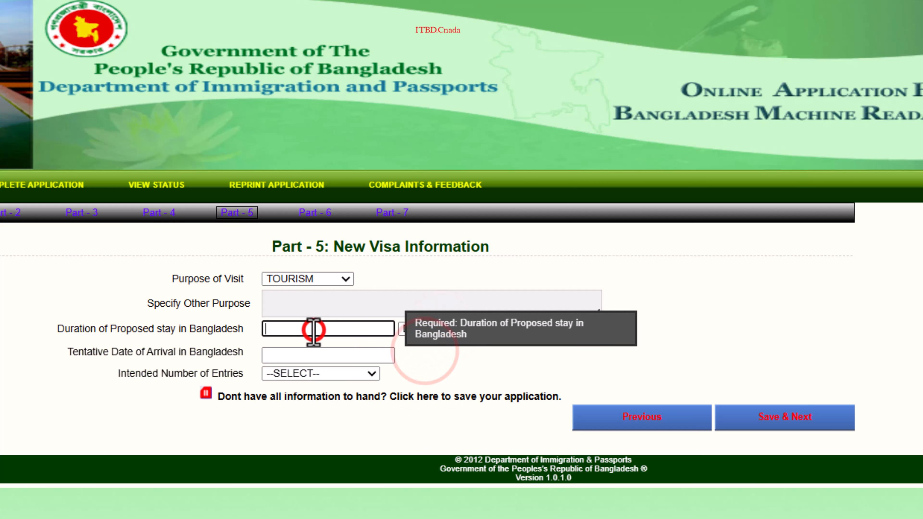
type("10")
left_click(712, 310)
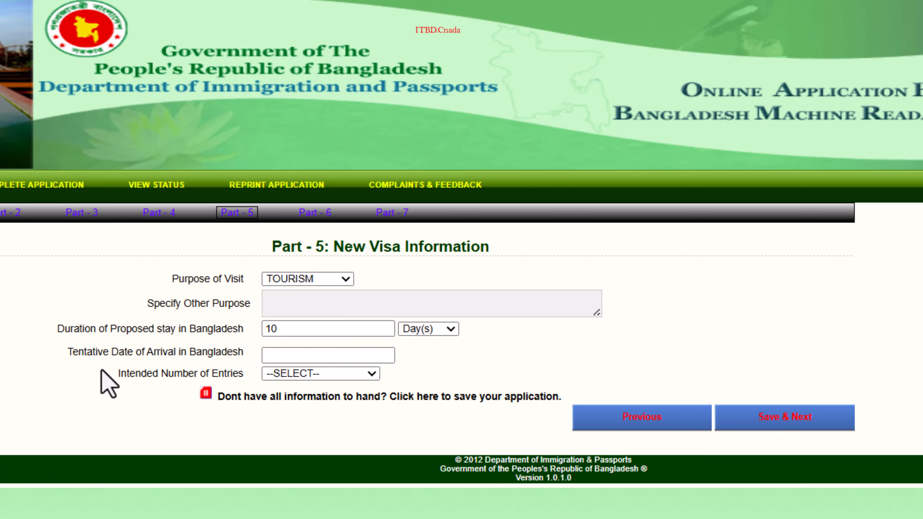
Step: Set arrival date 25/12/2025 and SINGLE entry, then save Part 5
left_click_drag(103, 352, 215, 352)
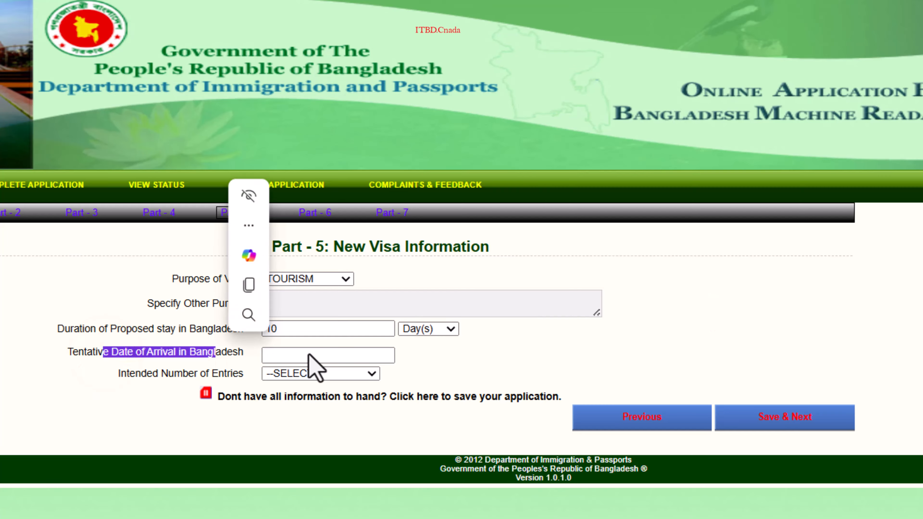
left_click(322, 354)
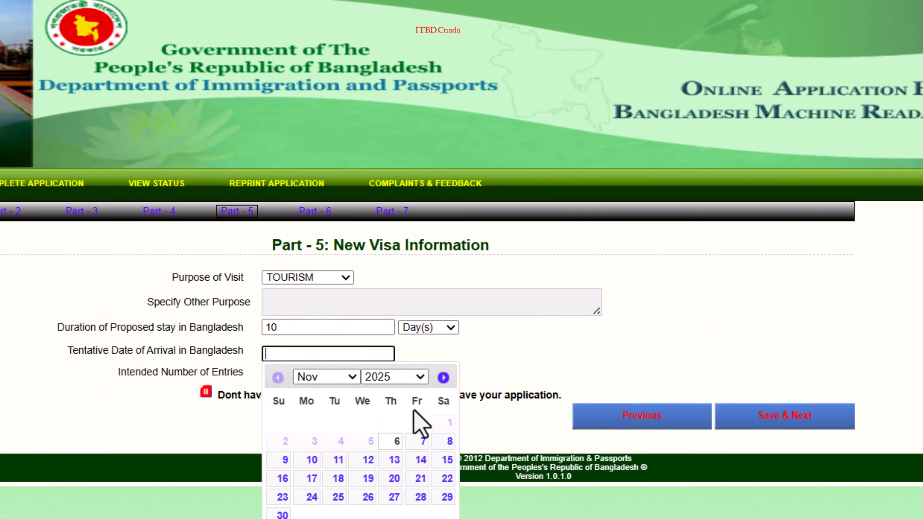
scroll(418, 424, "down", 2)
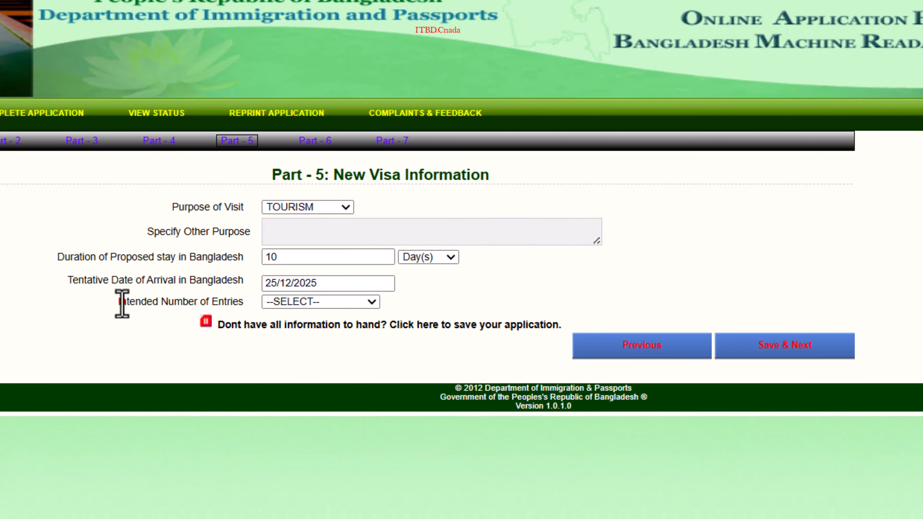
left_click_drag(121, 301, 228, 302)
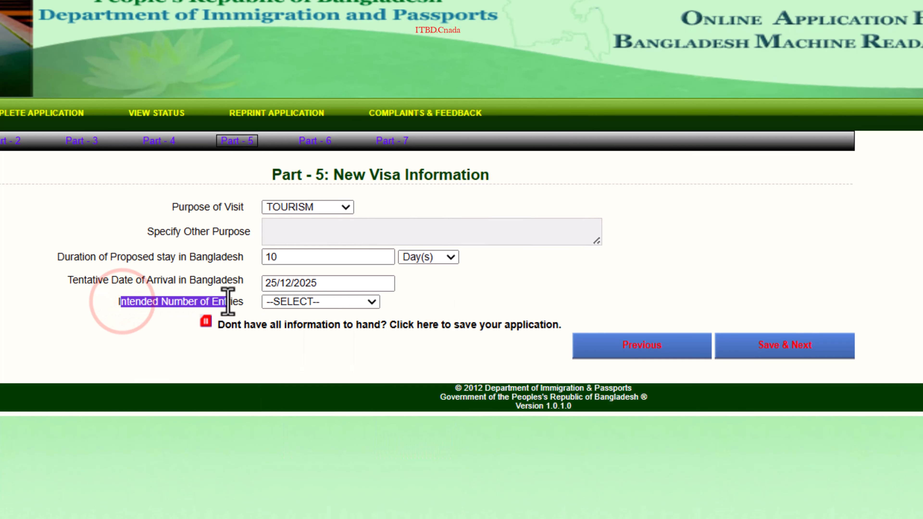
left_click(336, 304)
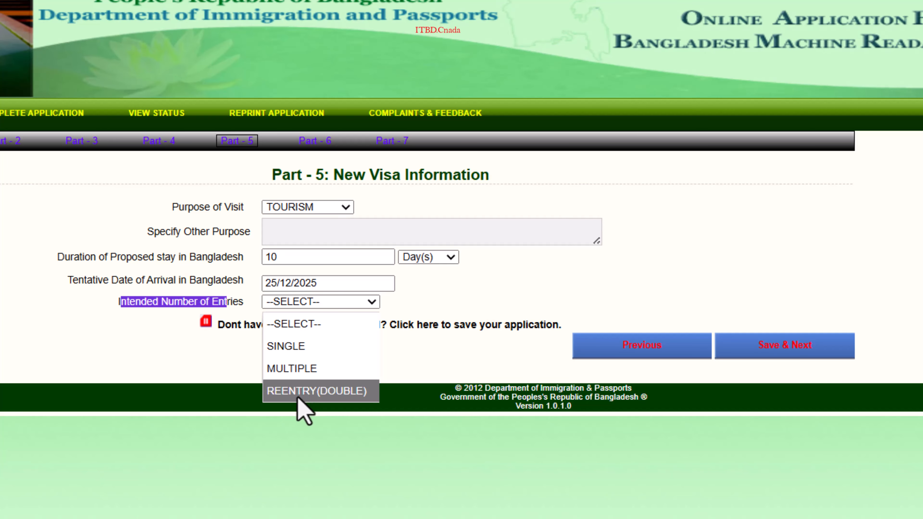
left_click(298, 351)
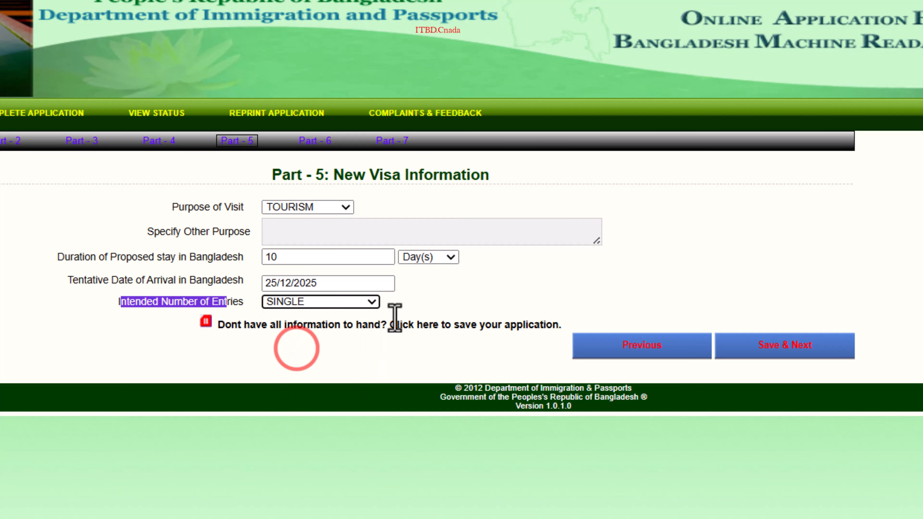
left_click(774, 350)
Step: Choose KOLKATA as the visa office and save Part 6
left_click_drag(279, 177, 554, 181)
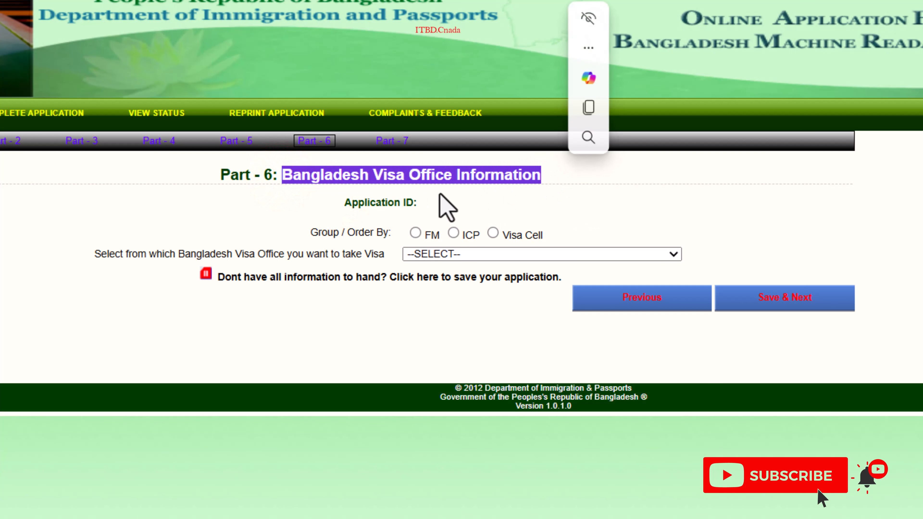
left_click_drag(303, 233, 392, 229)
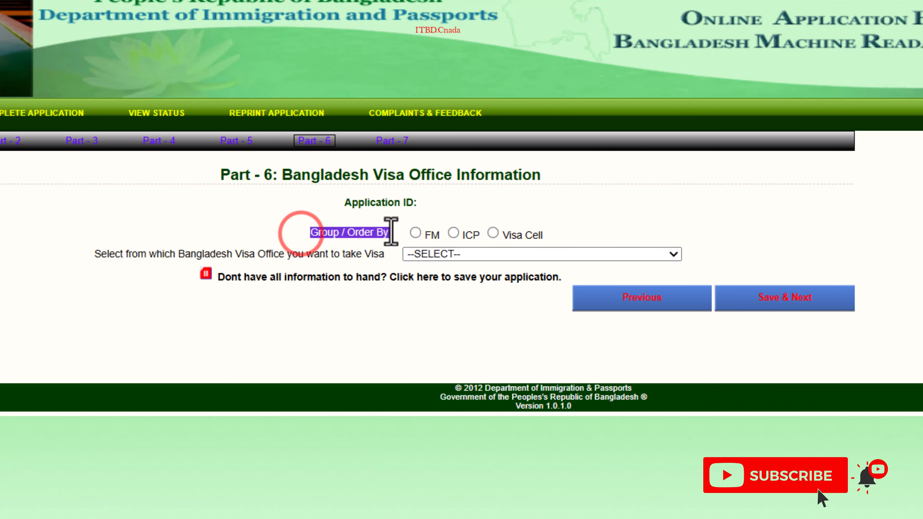
left_click(656, 216)
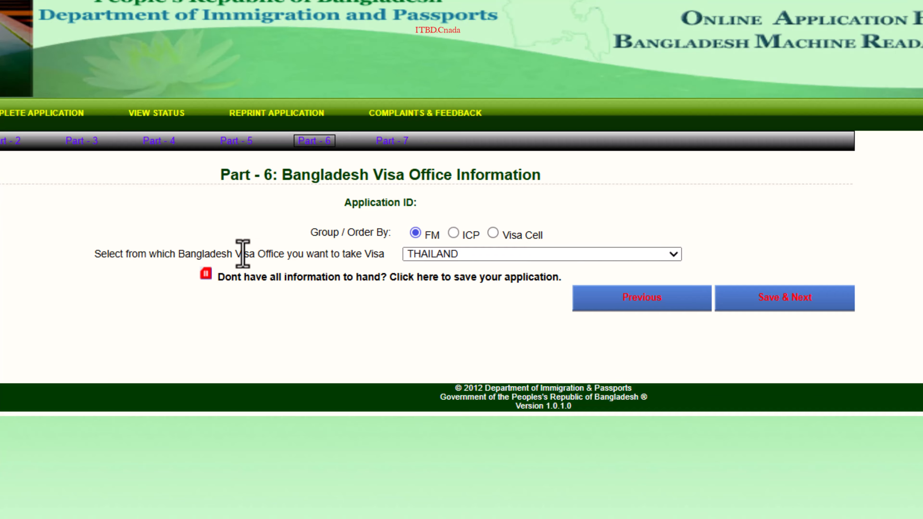
left_click_drag(241, 251, 363, 253)
left_click(524, 251)
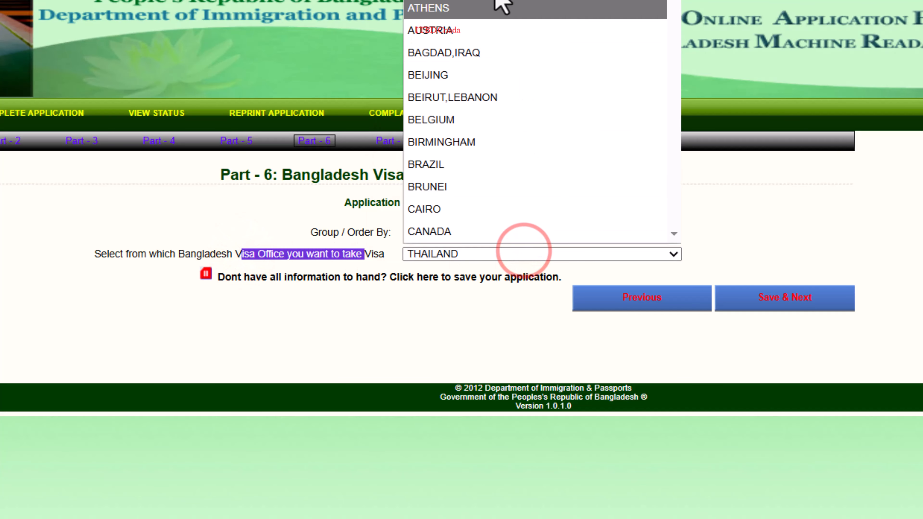
scroll(494, 114, "down", 20)
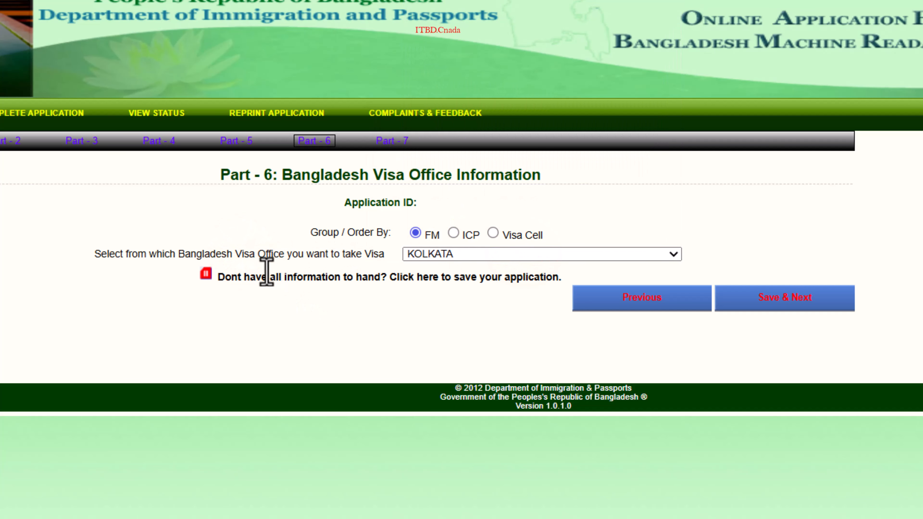
left_click_drag(236, 249, 308, 256)
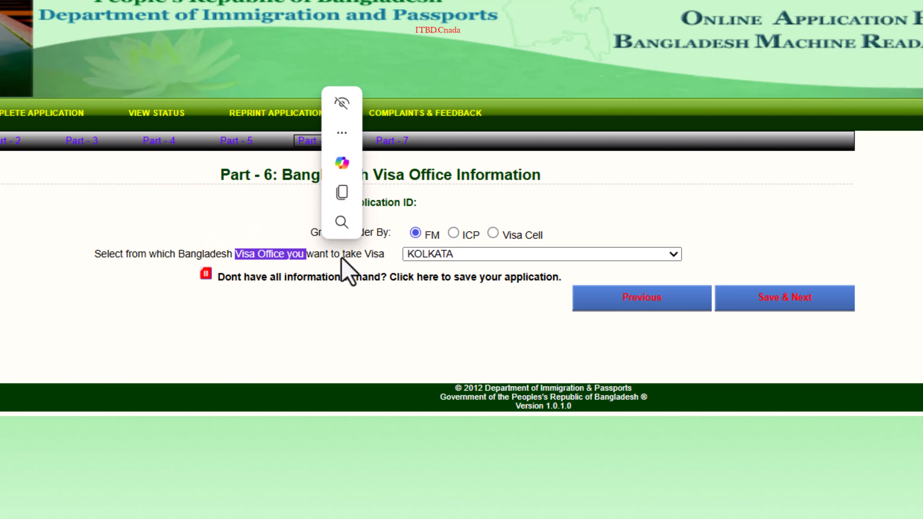
left_click(775, 297)
left_click_drag(414, 212, 575, 231)
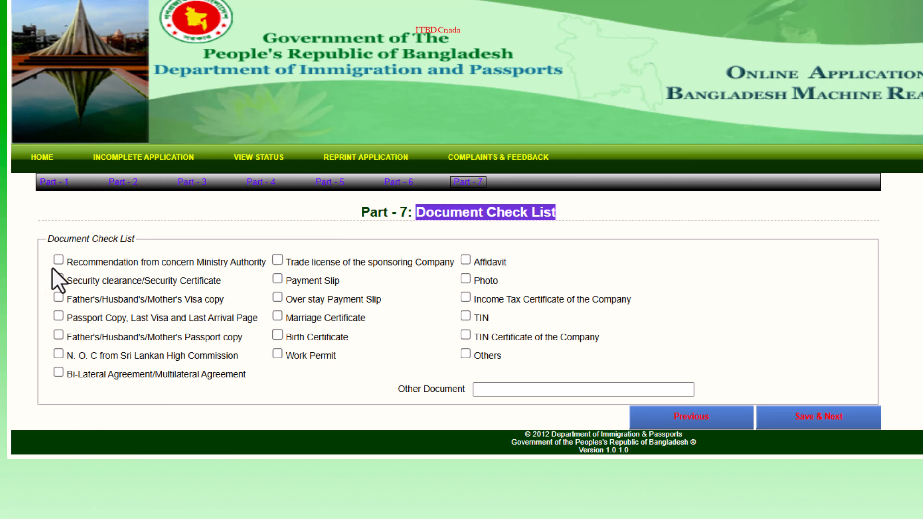
Step: Tick ten documents including passport copy, photo, birth certificate and TIN, then save the checklist
left_click(57, 260)
left_click(58, 297)
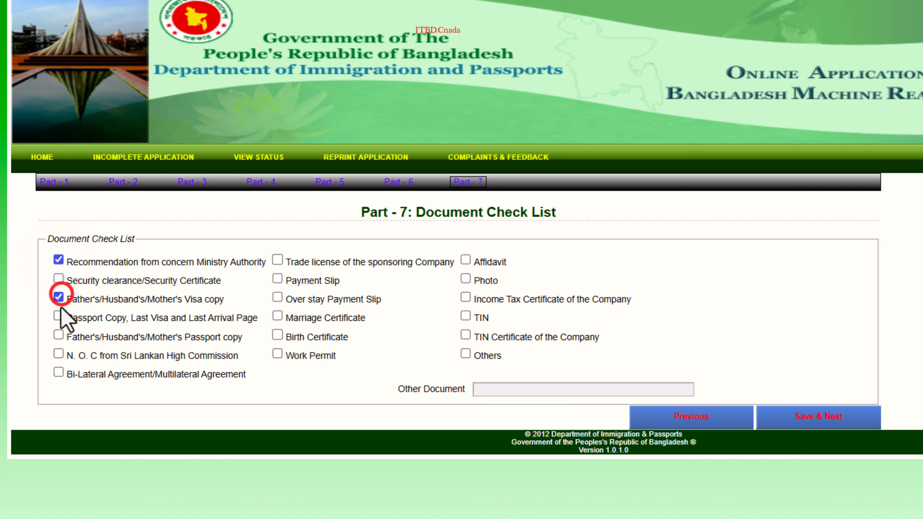
left_click(58, 317)
left_click(58, 373)
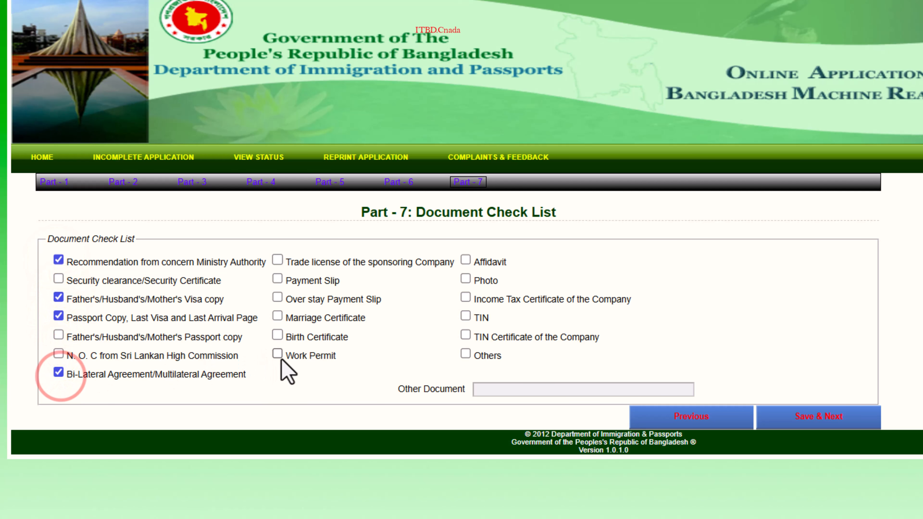
left_click(278, 354)
left_click(277, 334)
left_click(278, 316)
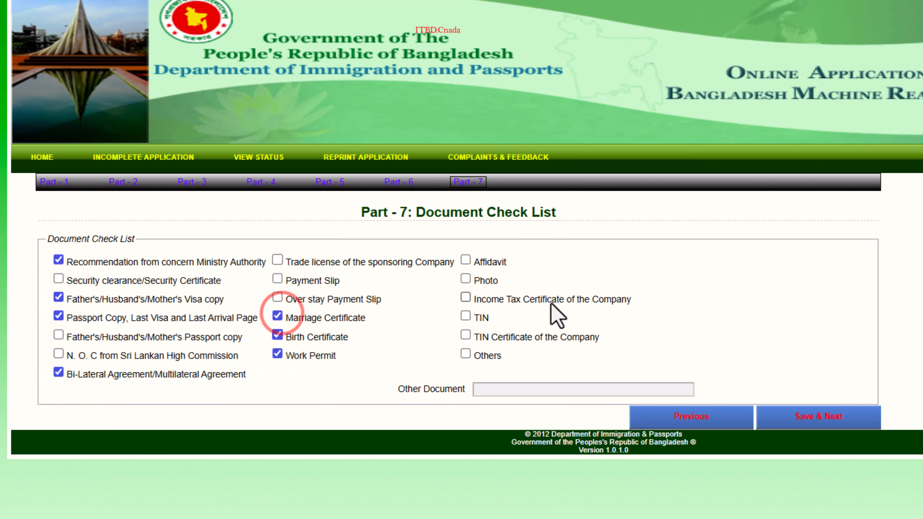
left_click(466, 315)
left_click(465, 278)
left_click(465, 297)
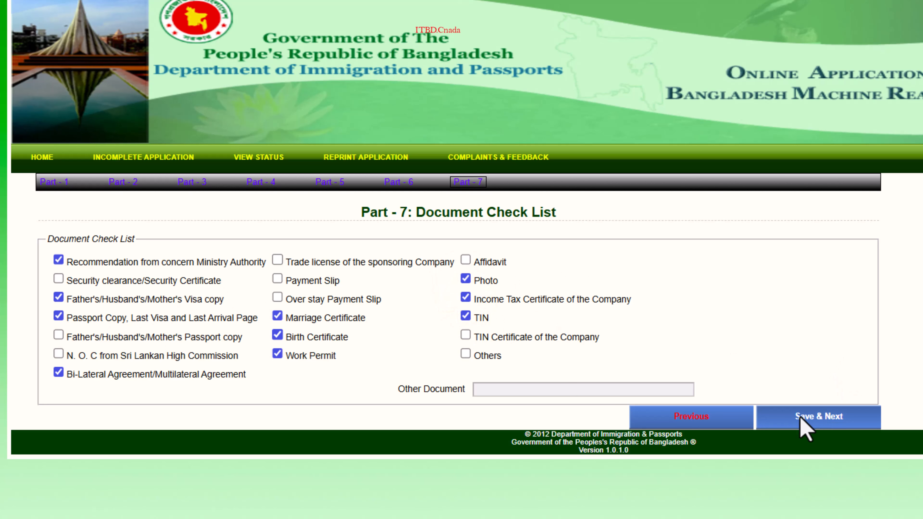
left_click(809, 416)
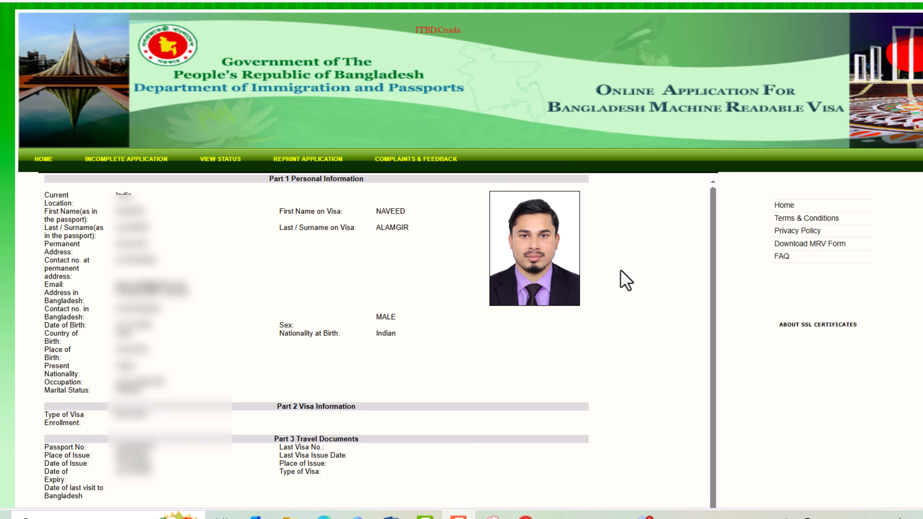
Step: Scroll through the application preview and submit it, reaching the successful submission message
scroll(327, 364, "down", 10)
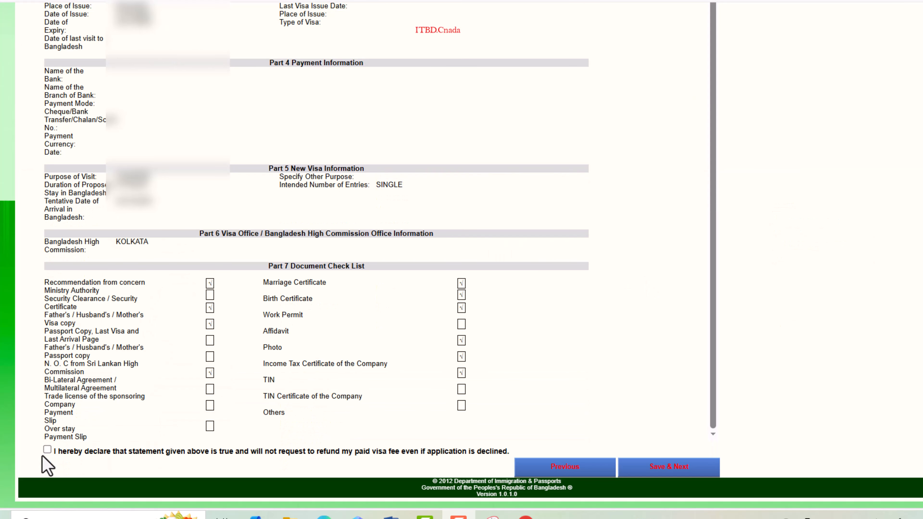
left_click(664, 466)
left_click_drag(129, 189, 384, 186)
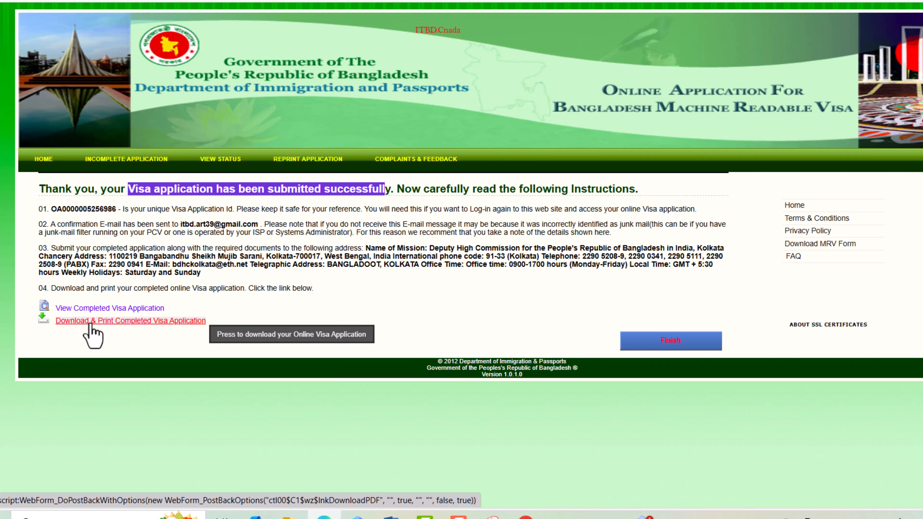
Step: Download the completed visa application as a printable PDF
left_click(123, 320)
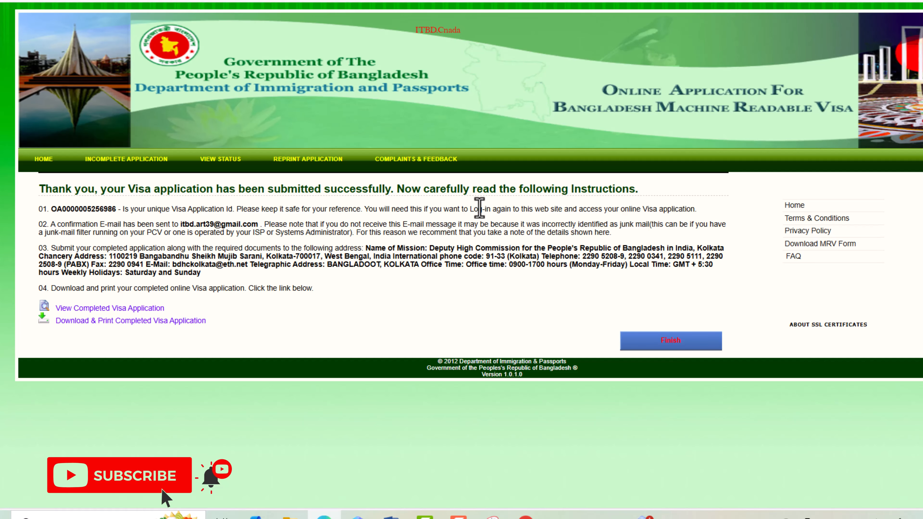
Step: Go to the INCOMPLETE APPLICATION login and paste the application ID into its field
left_click(131, 162)
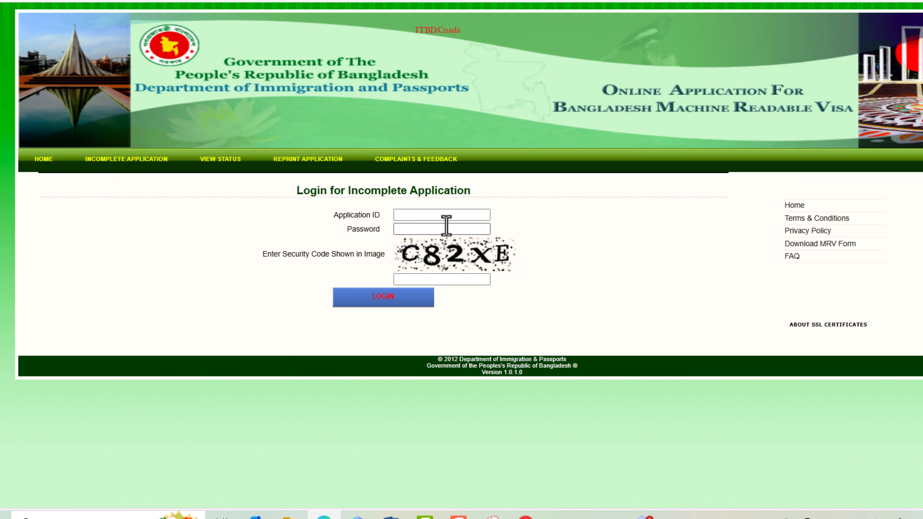
left_click(422, 218)
key("ctrl+v")
left_click(655, 214)
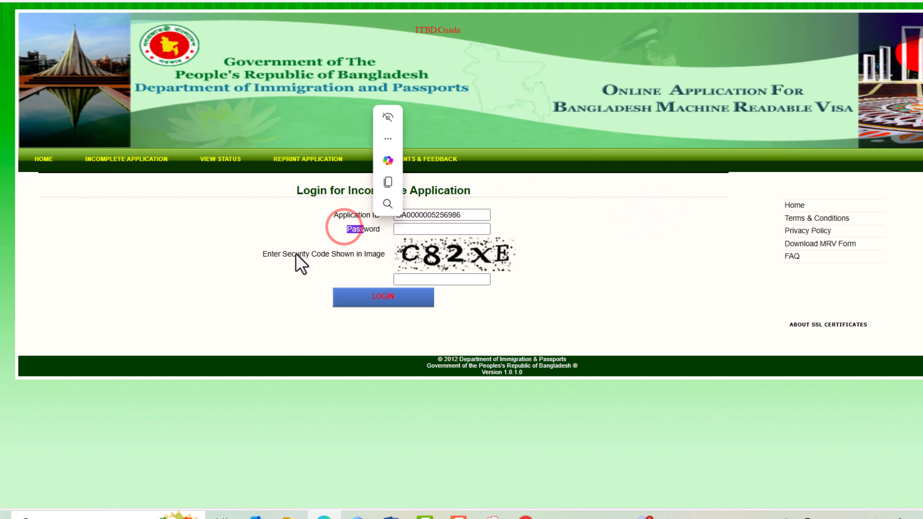
left_click_drag(292, 254, 353, 254)
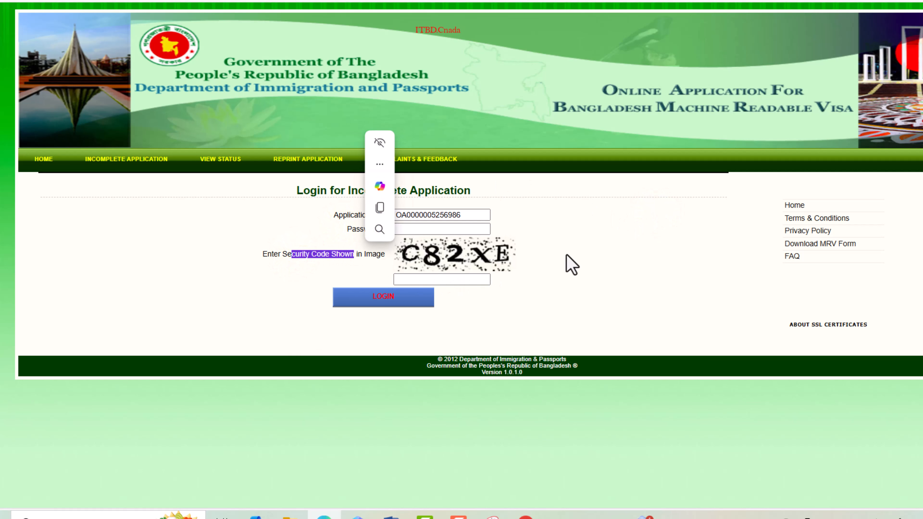